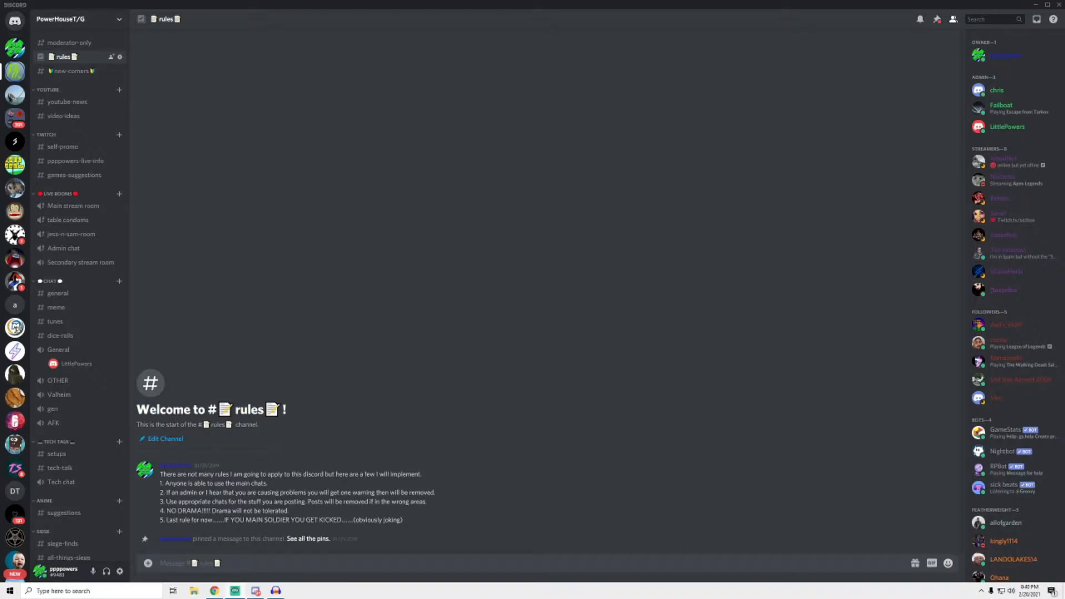
# Start a new server from the Artists & Creators template, intended for a club or community.
pyautogui.scroll(-10, 15, 316)
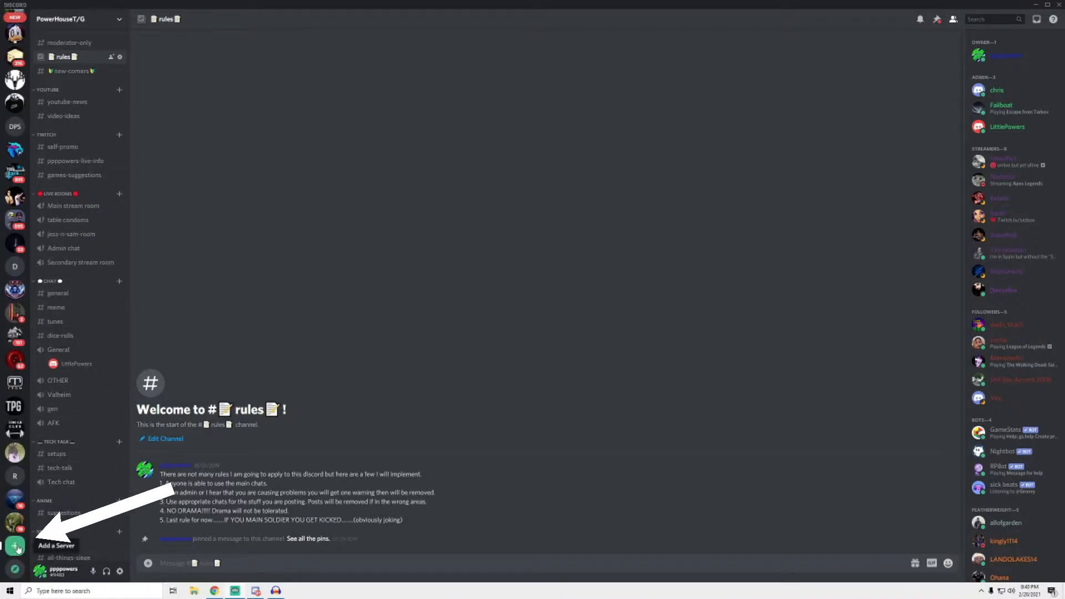
pyautogui.click(16, 546)
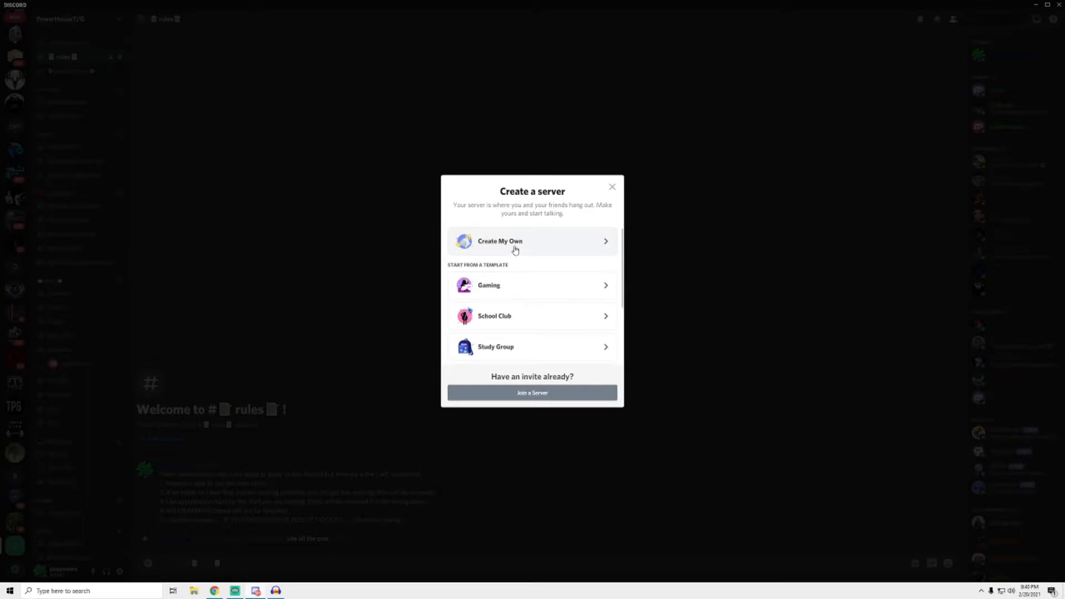
pyautogui.scroll(-3, 513, 294)
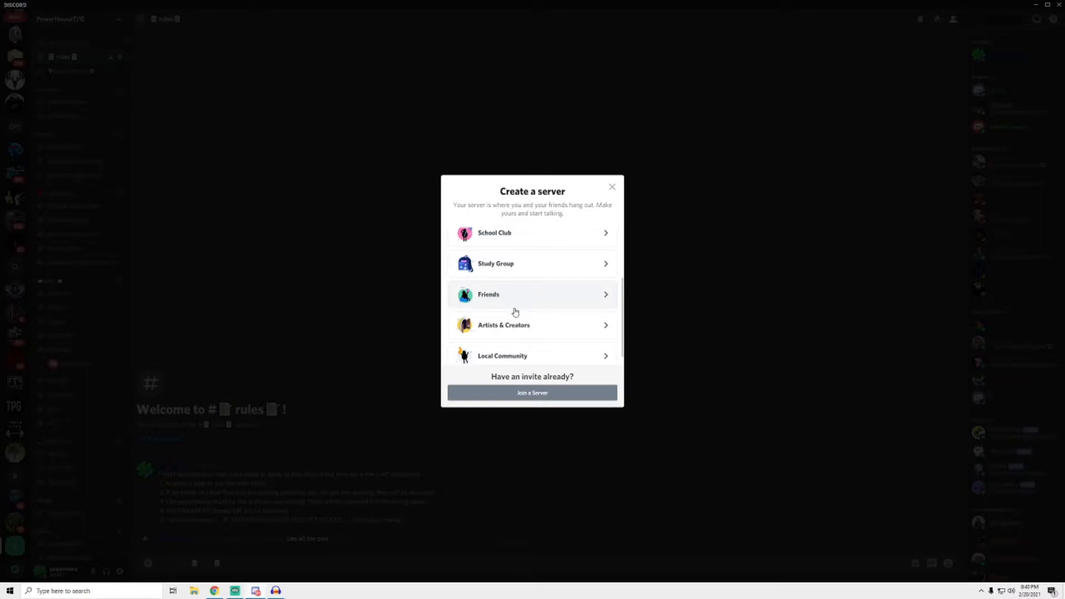
pyautogui.scroll(-1, 514, 311)
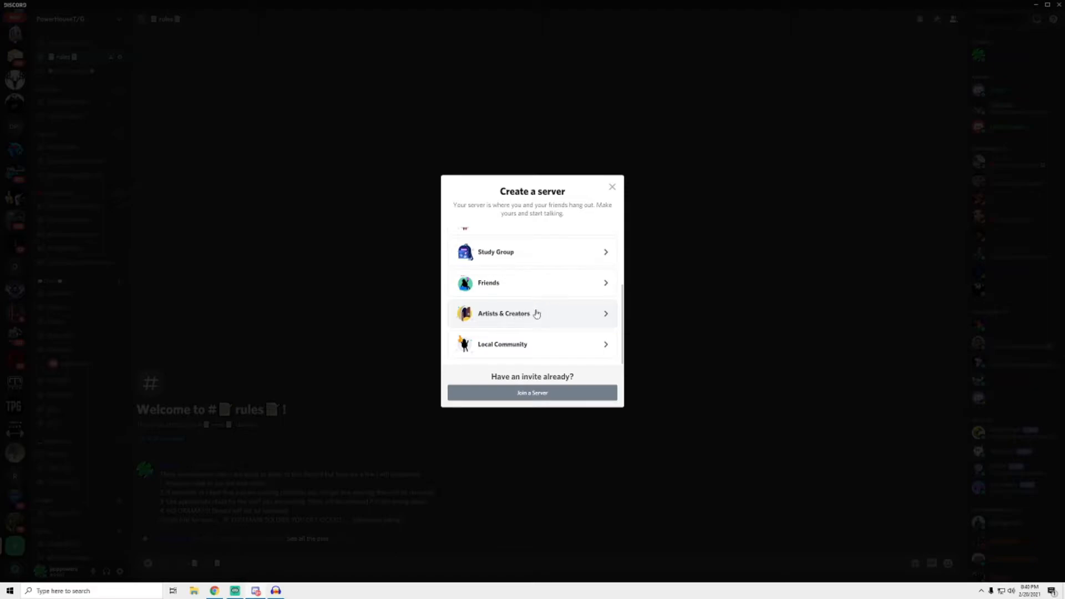
pyautogui.click(528, 317)
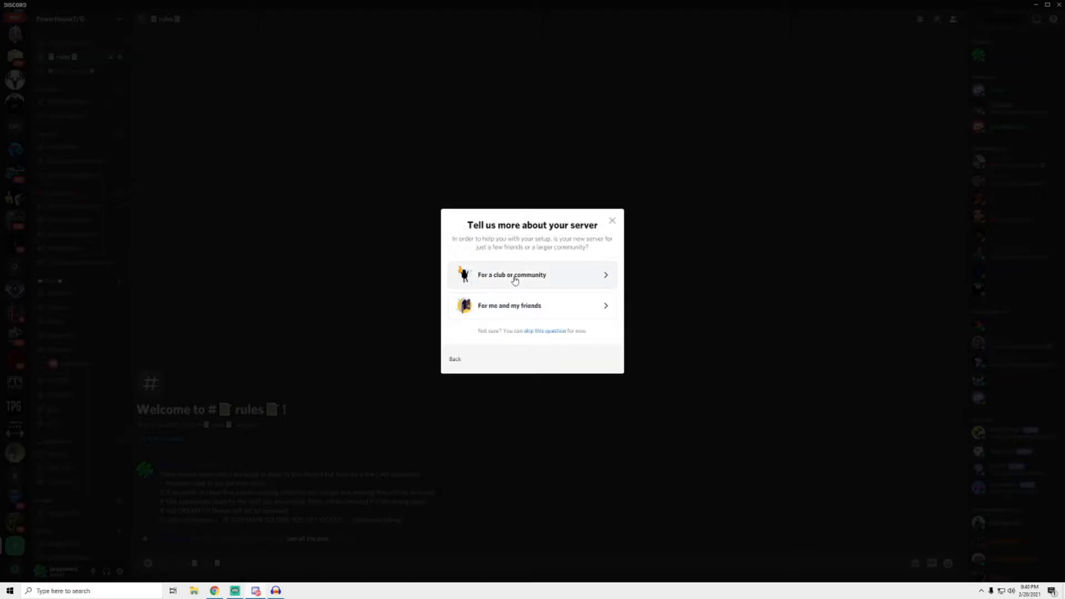
pyautogui.click(520, 276)
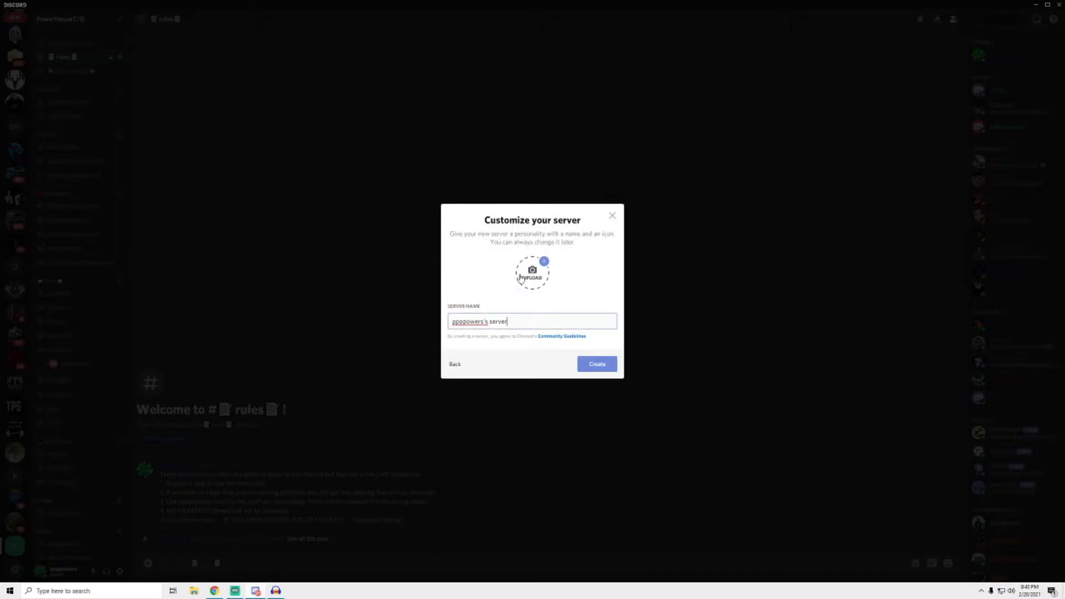
# Name the new server powpow, upload an icon image for it and create the server.
pyautogui.press('BackSpace')
pyautogui.press('BackSpace')
pyautogui.press('BackSpace')
pyautogui.press('BackSpace')
pyautogui.press('BackSpace')
pyautogui.press('BackSpace')
pyautogui.press('BackSpace')
pyautogui.press('BackSpace')
pyautogui.press('BackSpace')
pyautogui.press('BackSpace')
pyautogui.press('BackSpace')
pyautogui.press('BackSpace')
pyautogui.press('BackSpace')
pyautogui.press('BackSpace')
pyautogui.press('BackSpace')
pyautogui.press('BackSpace')
pyautogui.press('BackSpace')
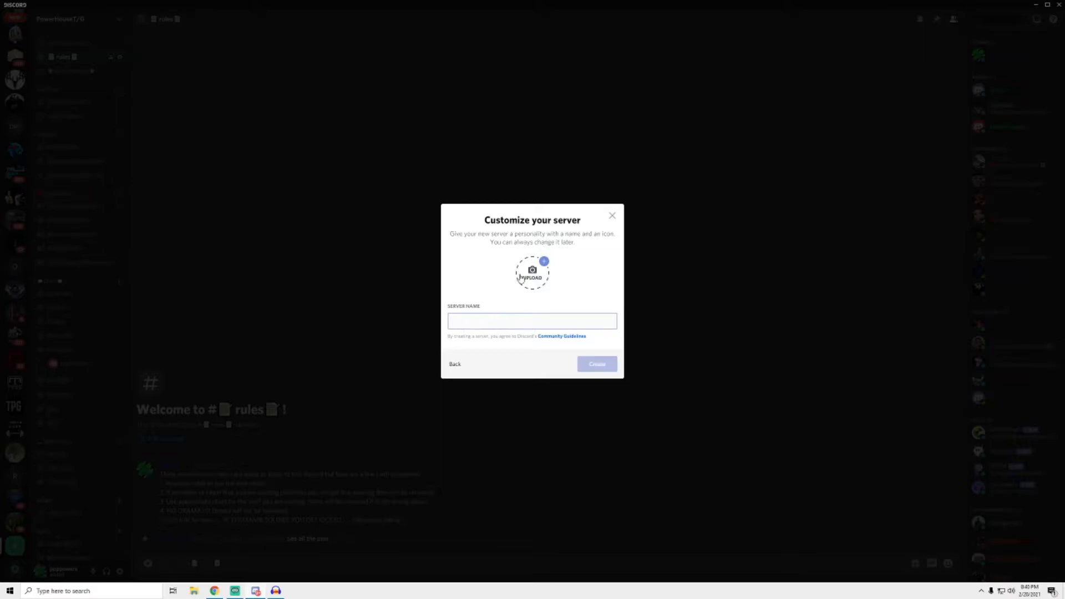
pyautogui.write('powpow')
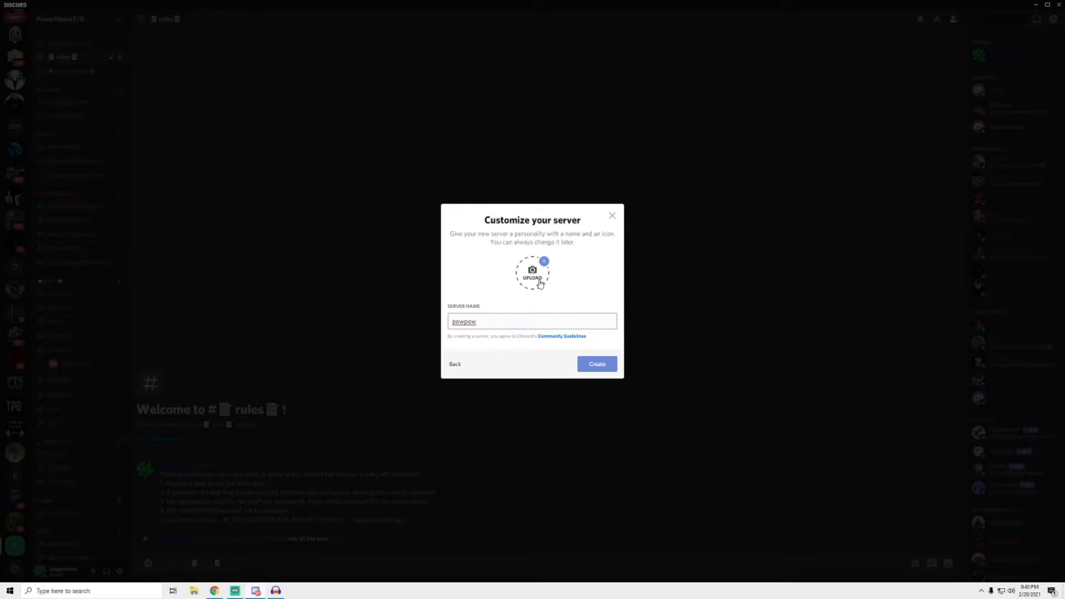
pyautogui.click(539, 283)
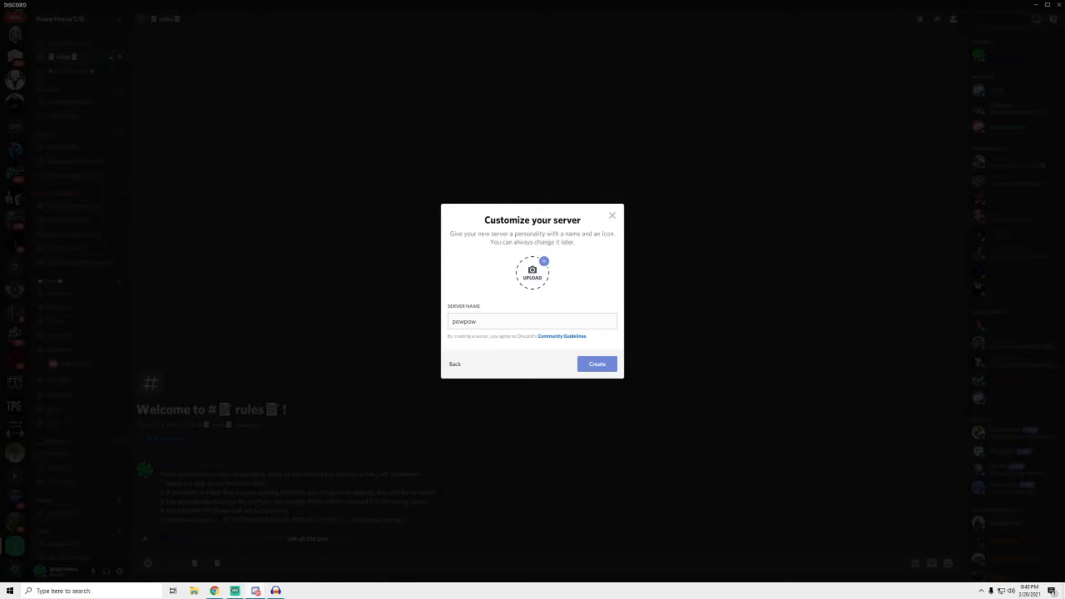
pyautogui.click(602, 366)
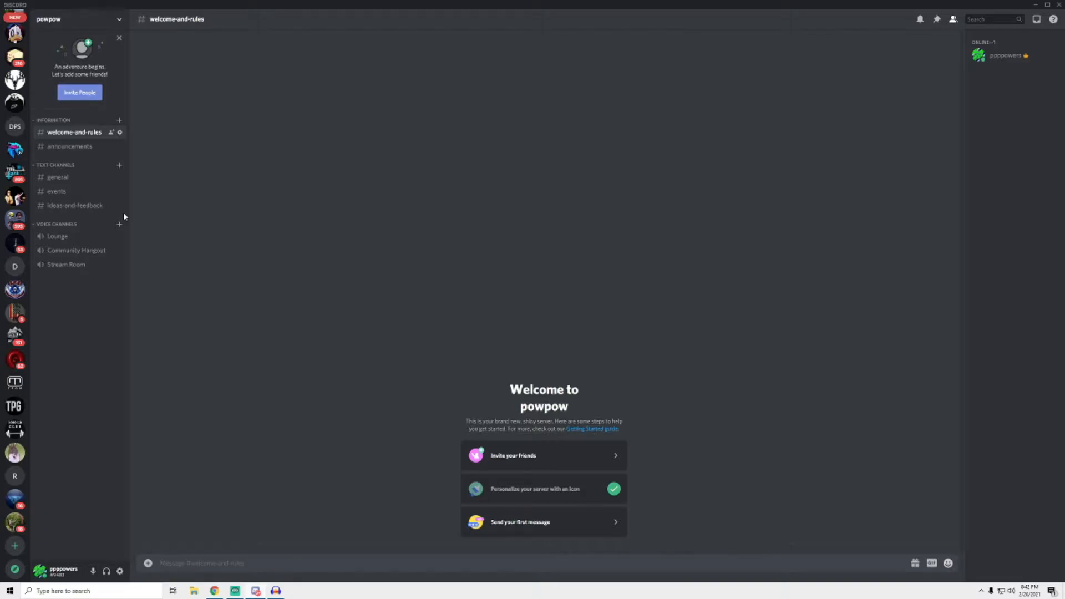
# Create a text channel named new-members in the Information category.
pyautogui.click(118, 121)
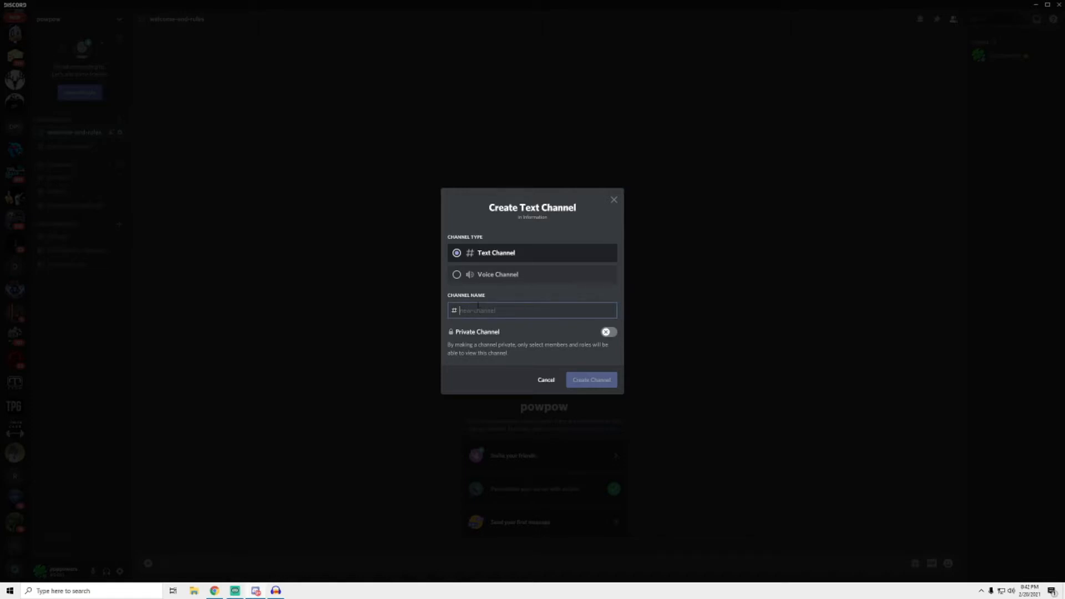
pyautogui.write('new-mwm')
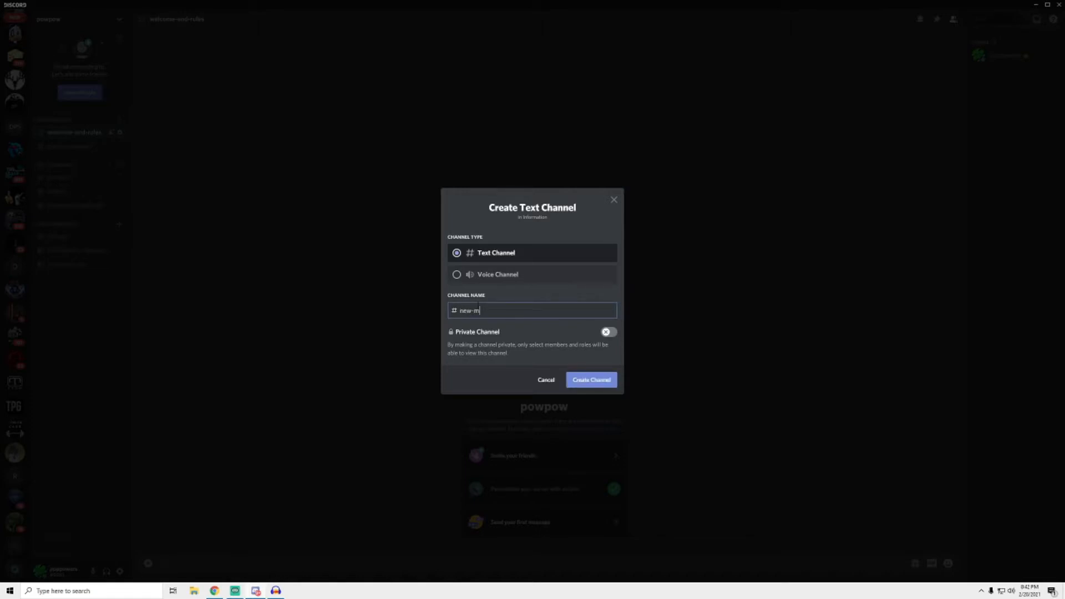
pyautogui.press('BackSpace')
pyautogui.press('BackSpace')
pyautogui.write('embweer')
pyautogui.click(580, 385)
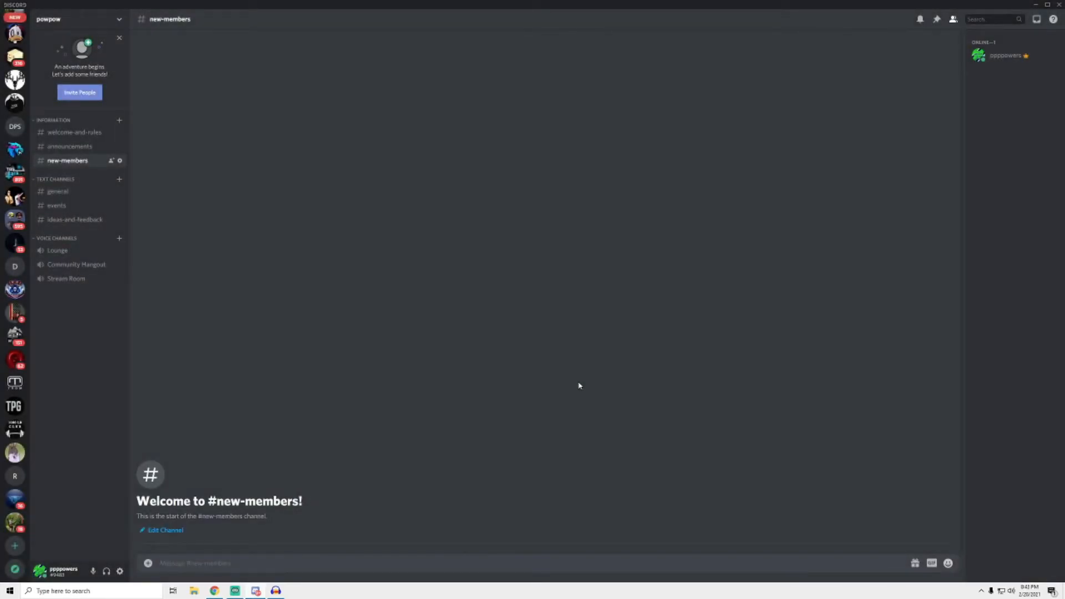
# Create a voice channel named afk in the Voice Channels category.
pyautogui.click(120, 240)
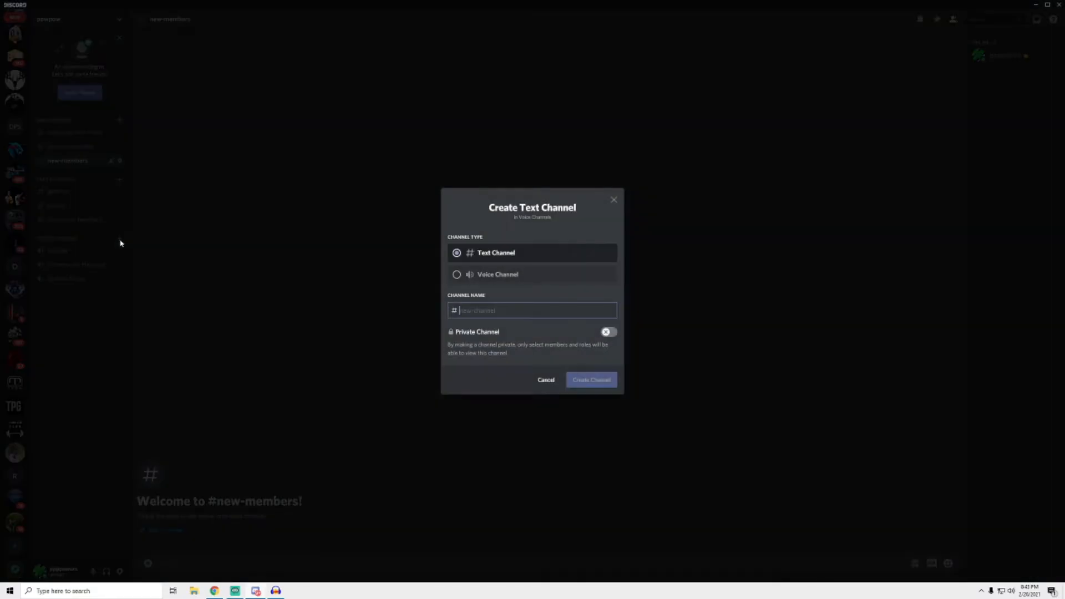
pyautogui.click(512, 280)
pyautogui.click(482, 310)
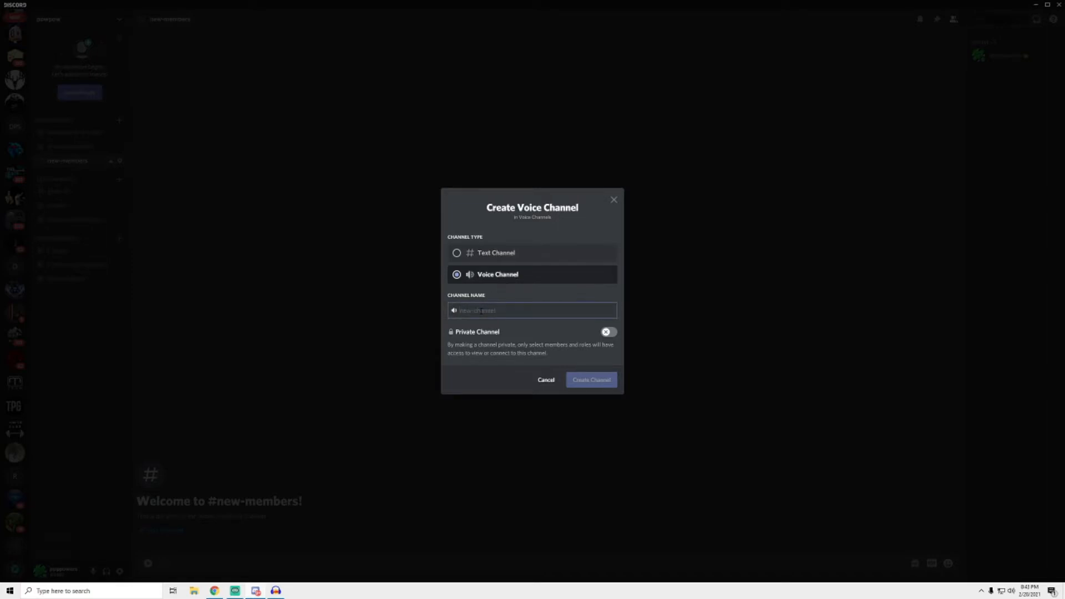
pyautogui.write('afk')
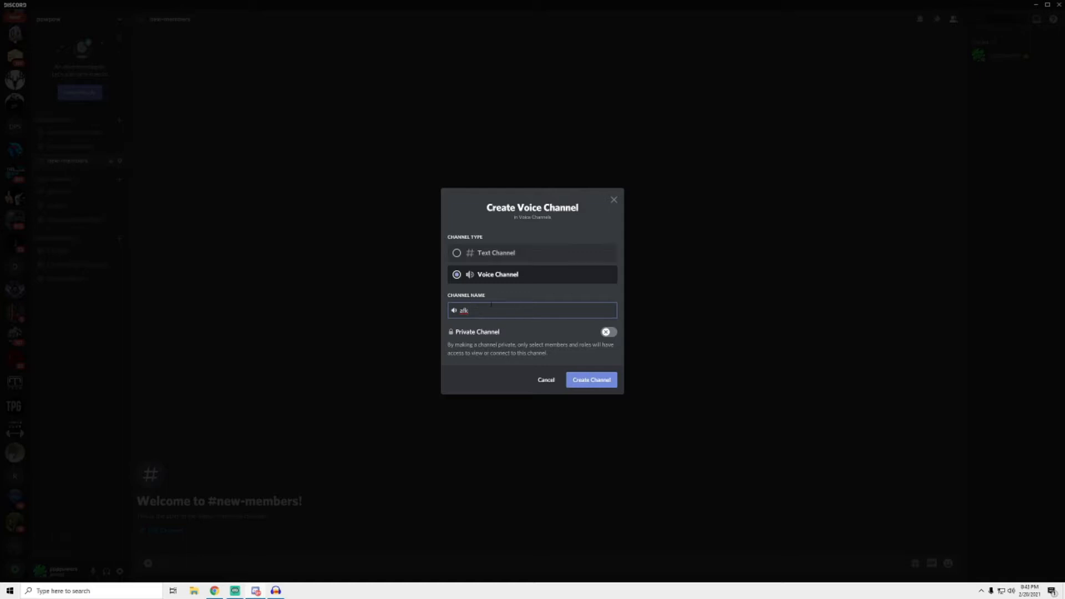
pyautogui.click(580, 380)
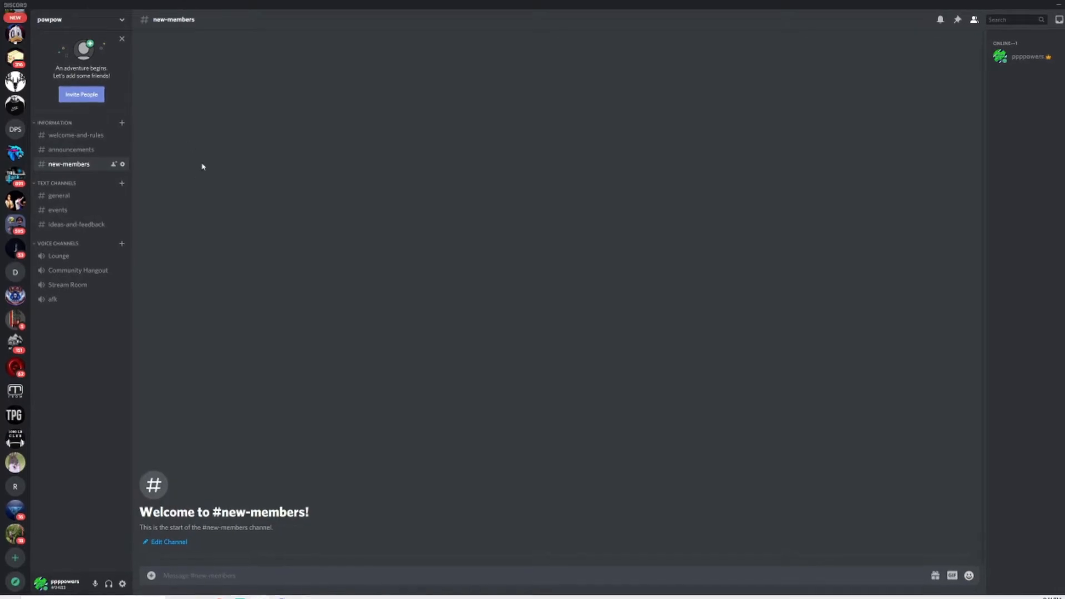
# Generate a new server invite link that never expires and has no limit on the number of uses.
pyautogui.click(125, 21)
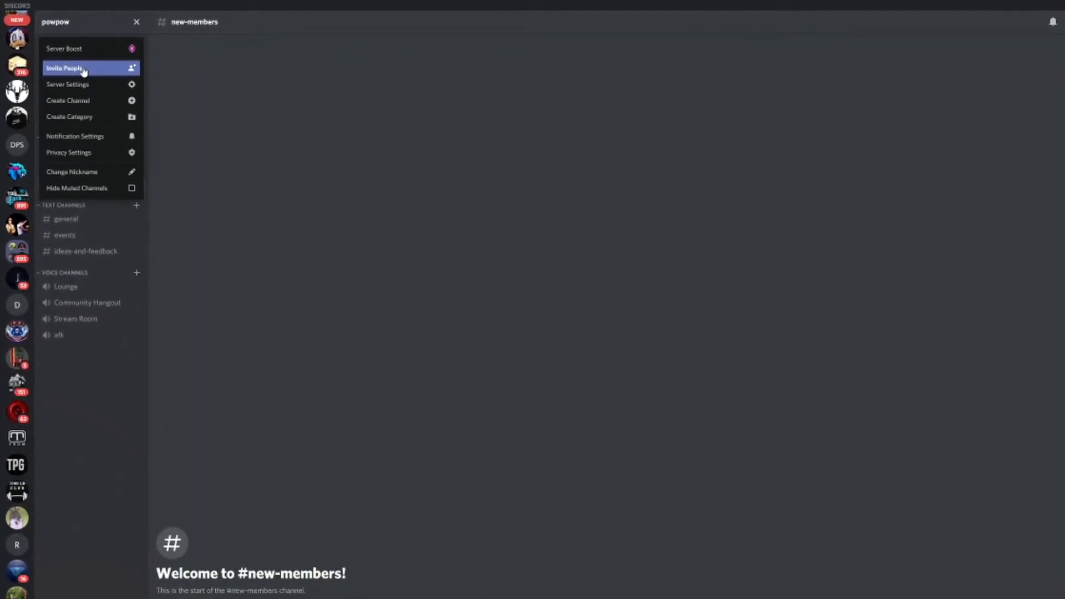
pyautogui.click(78, 61)
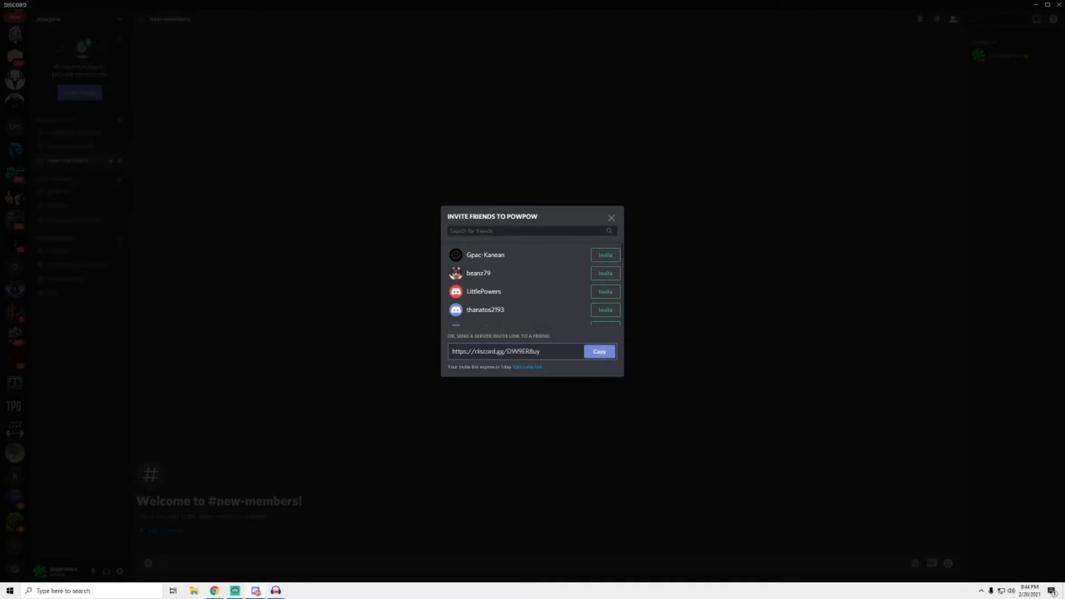
pyautogui.click(527, 367)
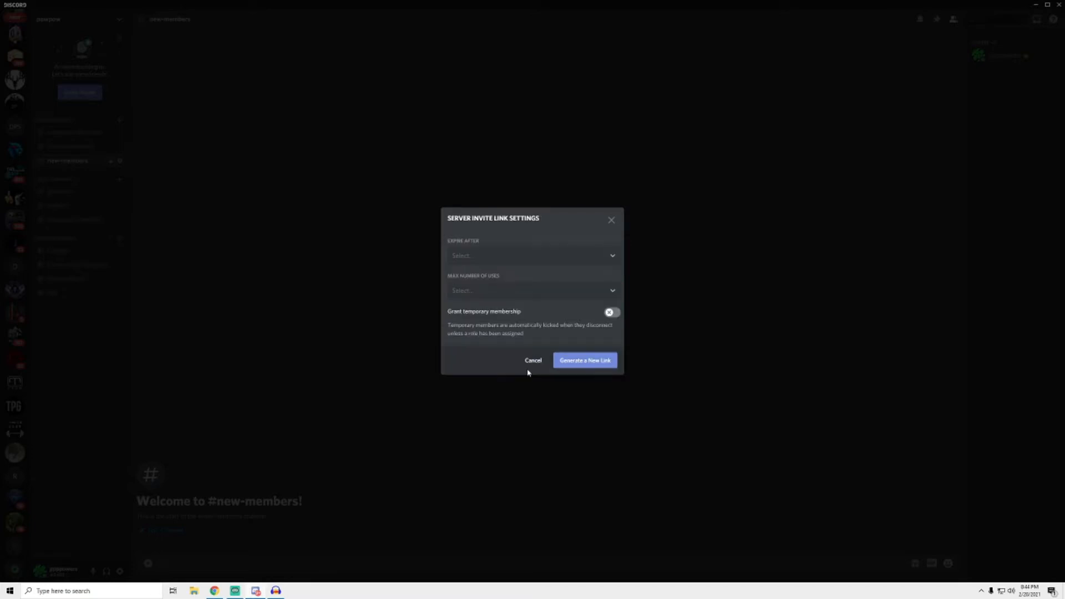
pyautogui.click(476, 257)
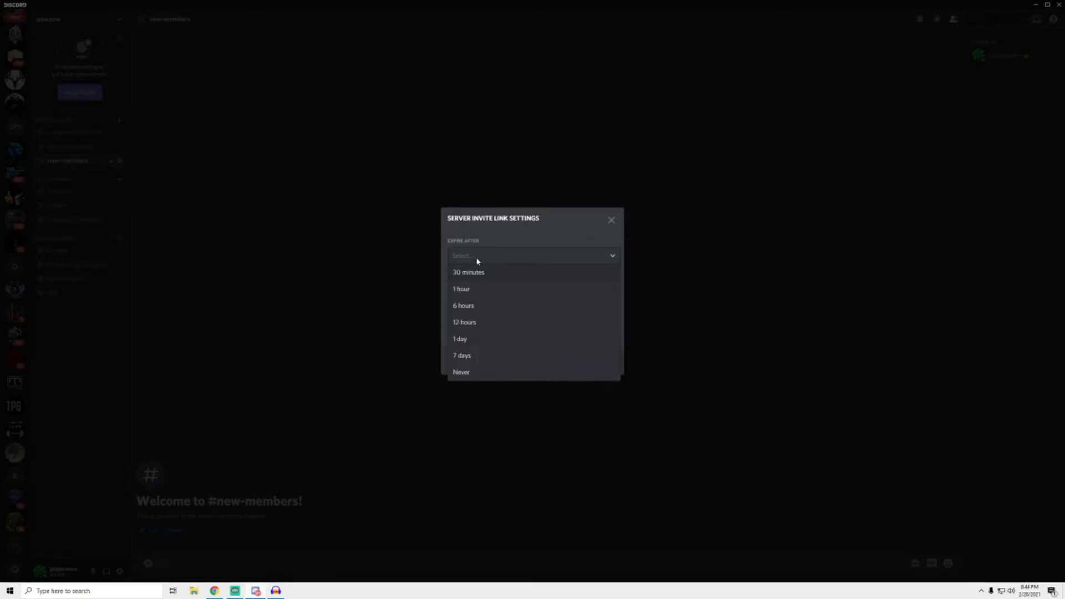
pyautogui.click(466, 373)
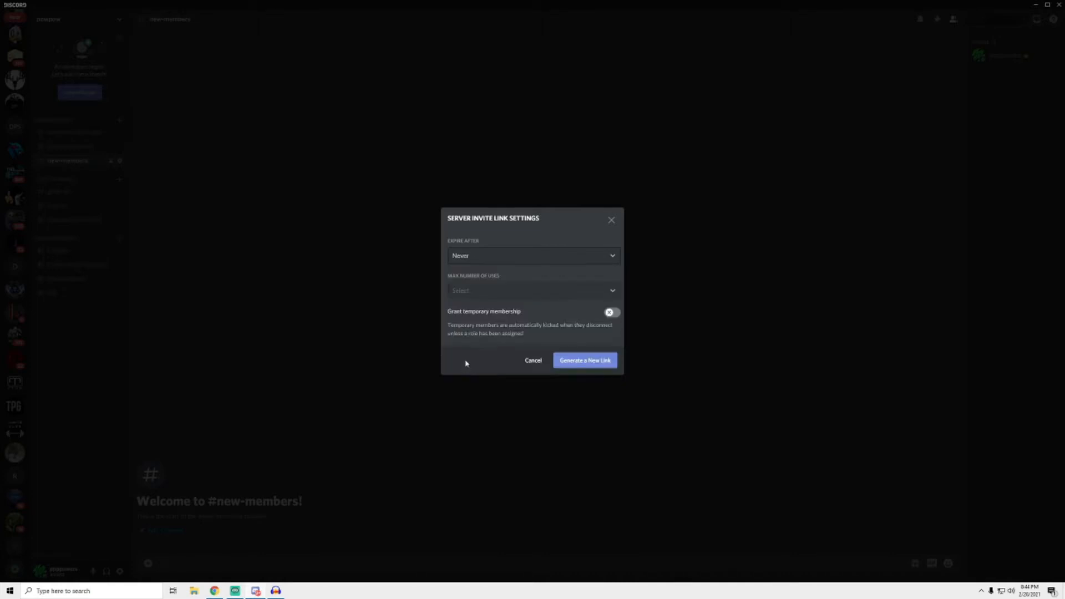
pyautogui.click(467, 291)
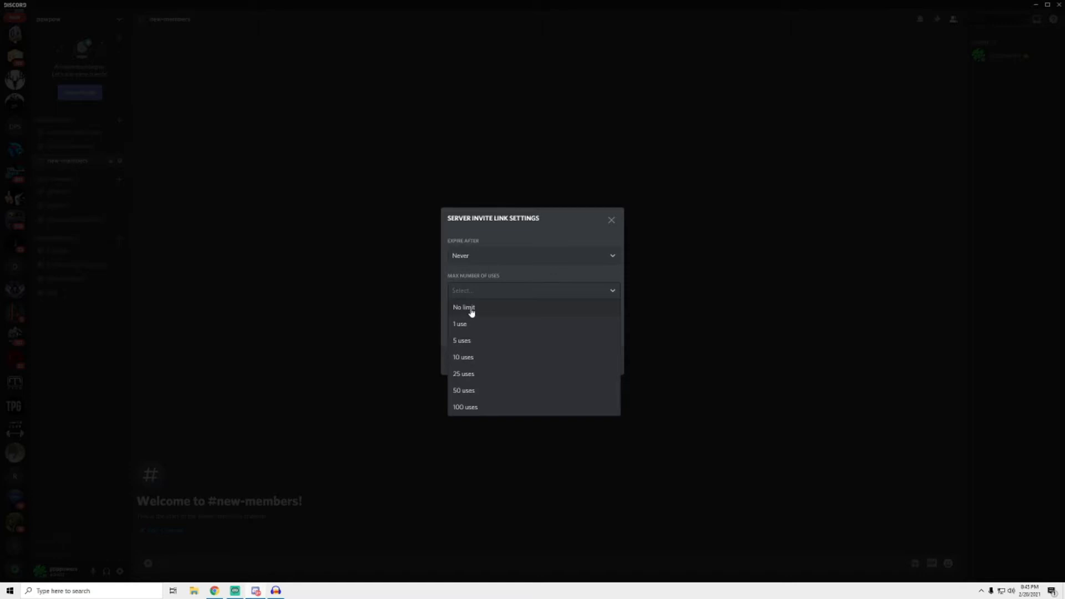
pyautogui.click(471, 312)
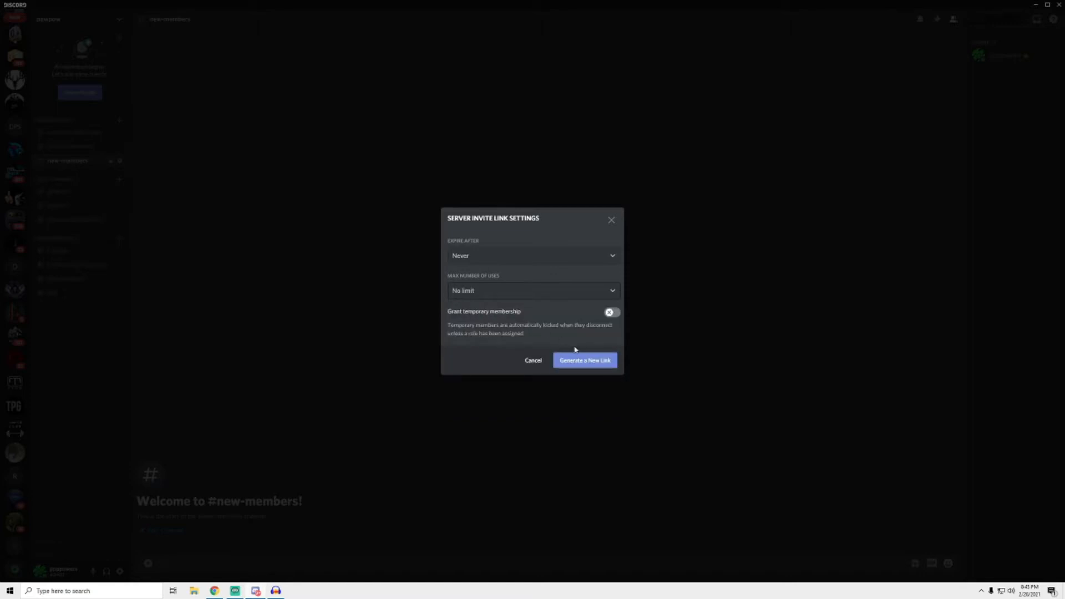
pyautogui.click(577, 364)
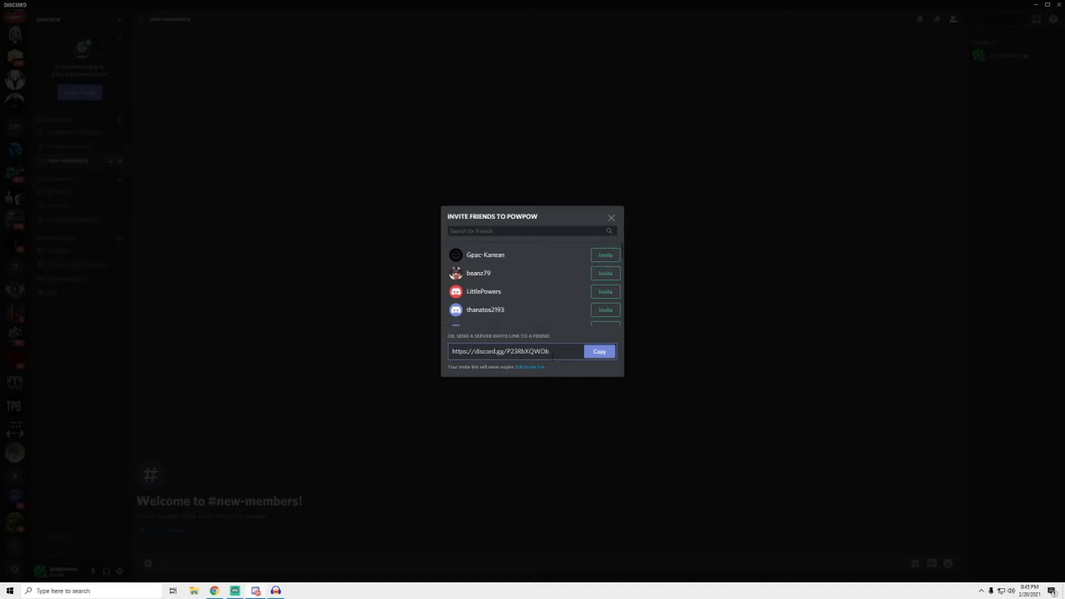
pyautogui.click(610, 218)
# In the server settings, set afk as the inactive channel and new-members as the system messages channel.
pyautogui.click(123, 21)
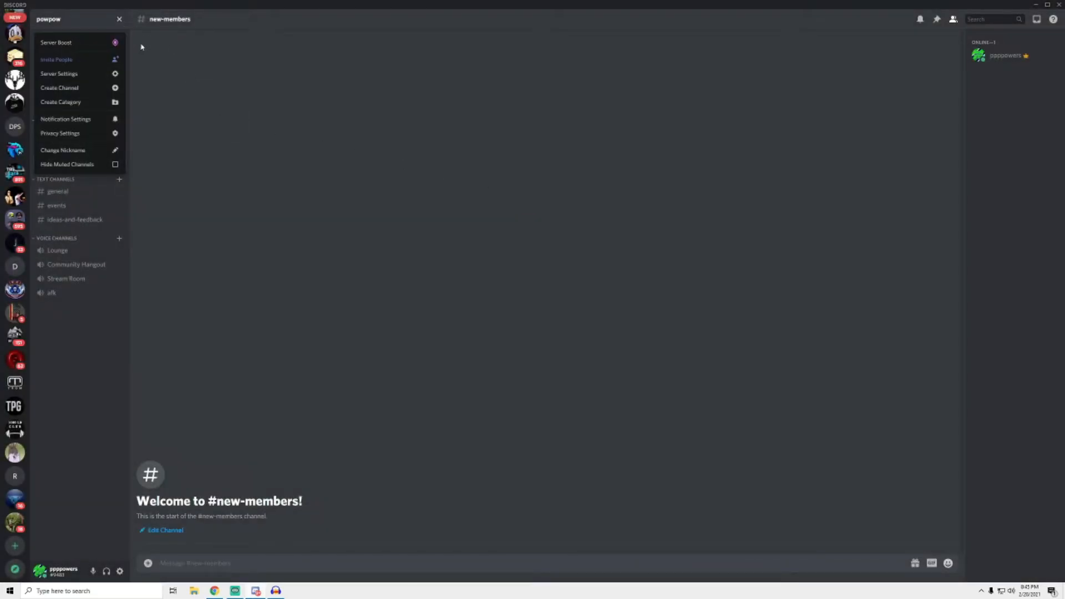
pyautogui.click(84, 77)
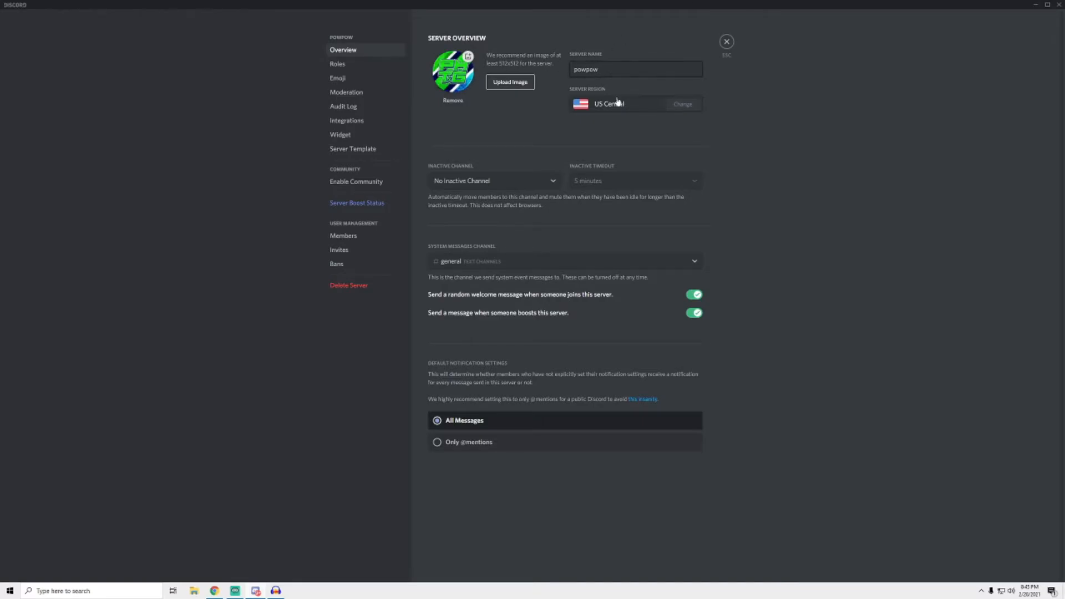
pyautogui.click(482, 181)
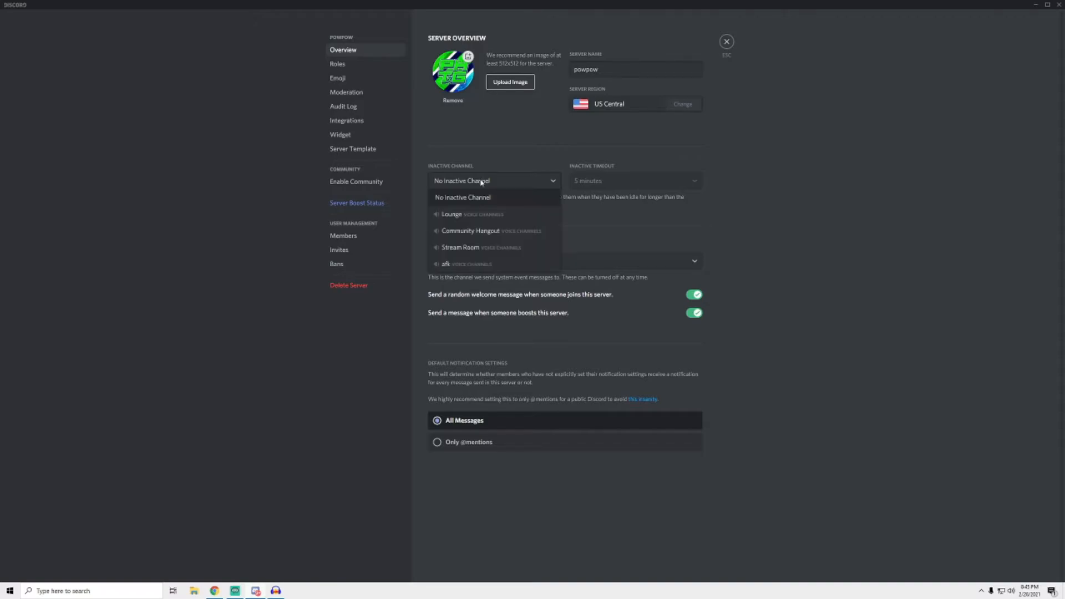
pyautogui.click(465, 265)
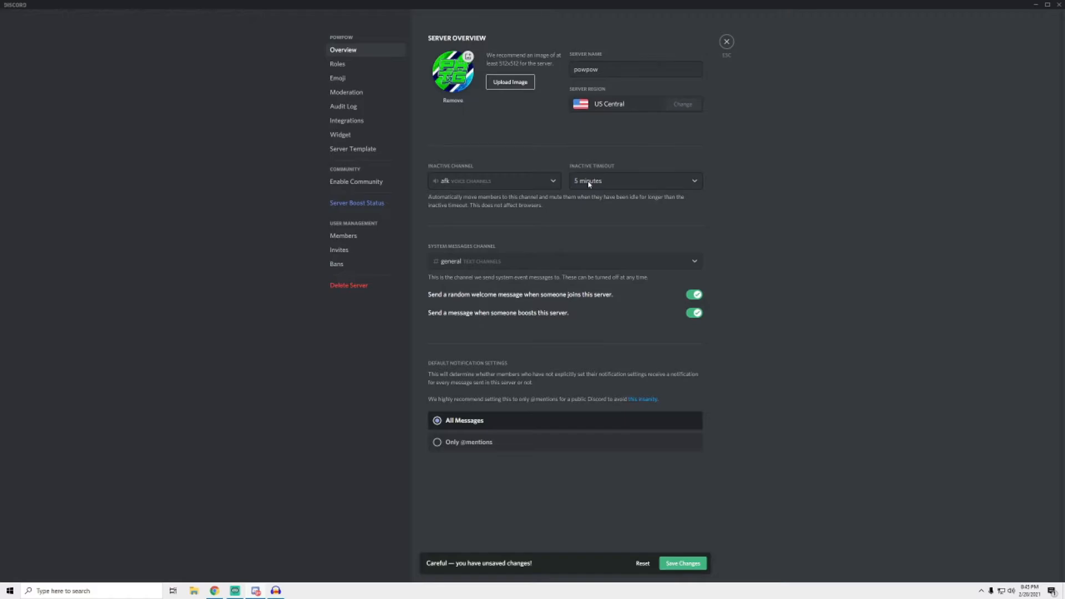
pyautogui.click(488, 262)
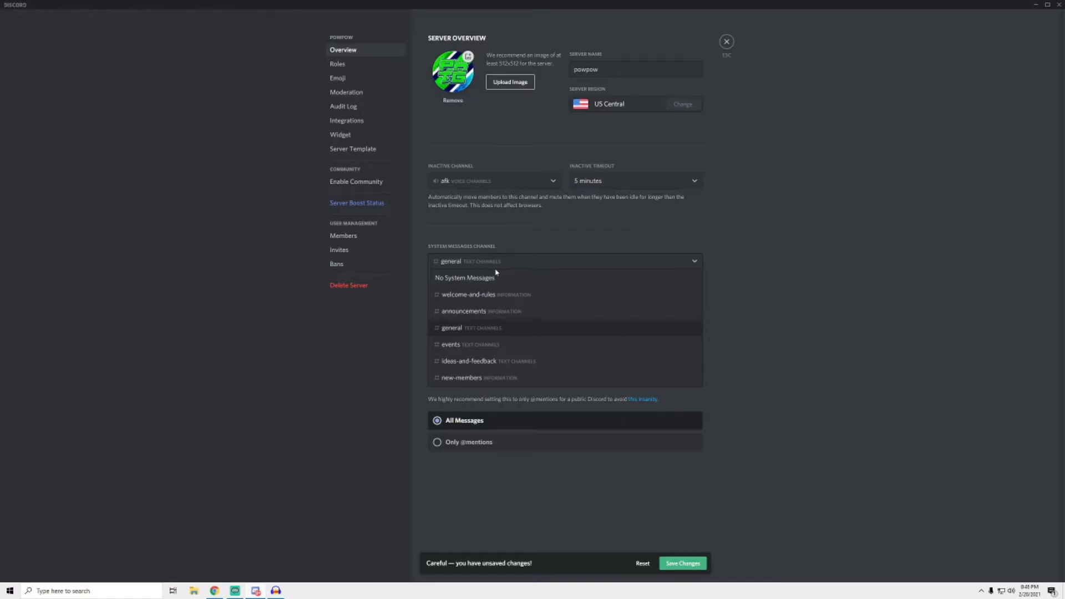
pyautogui.click(487, 377)
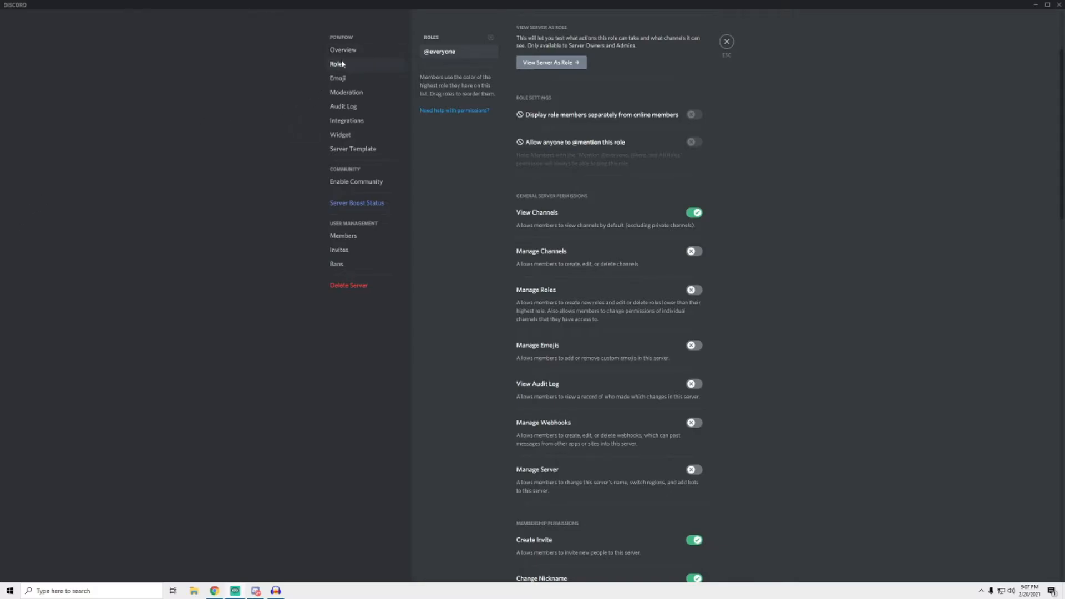
# Add a new server role named member and give it the bright blue role color.
pyautogui.click(491, 38)
pyautogui.scroll(3, 588, 127)
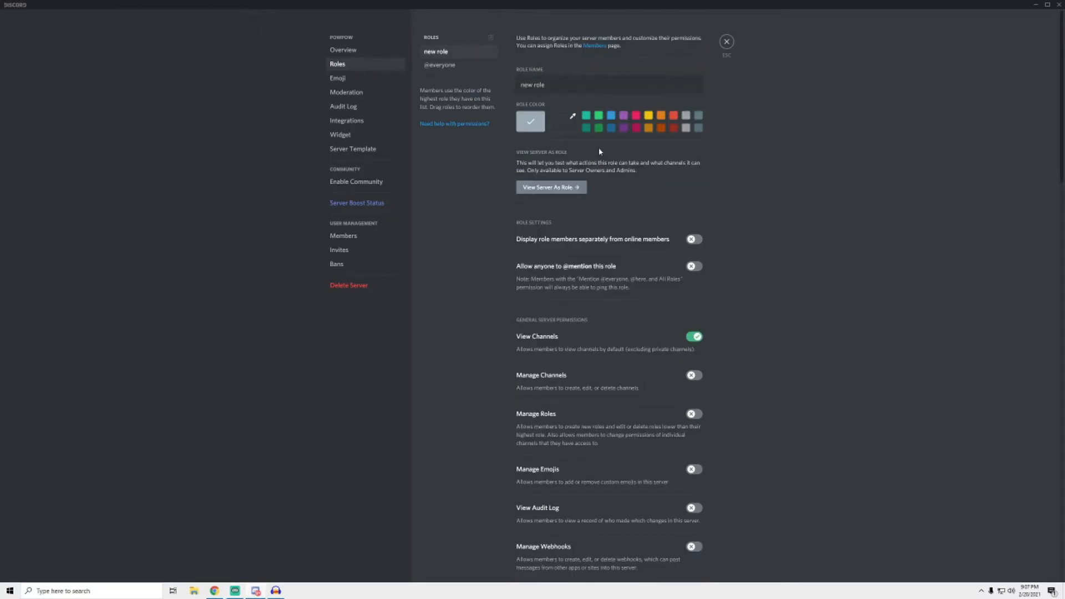
pyautogui.moveTo(549, 85); pyautogui.dragTo(514, 87)
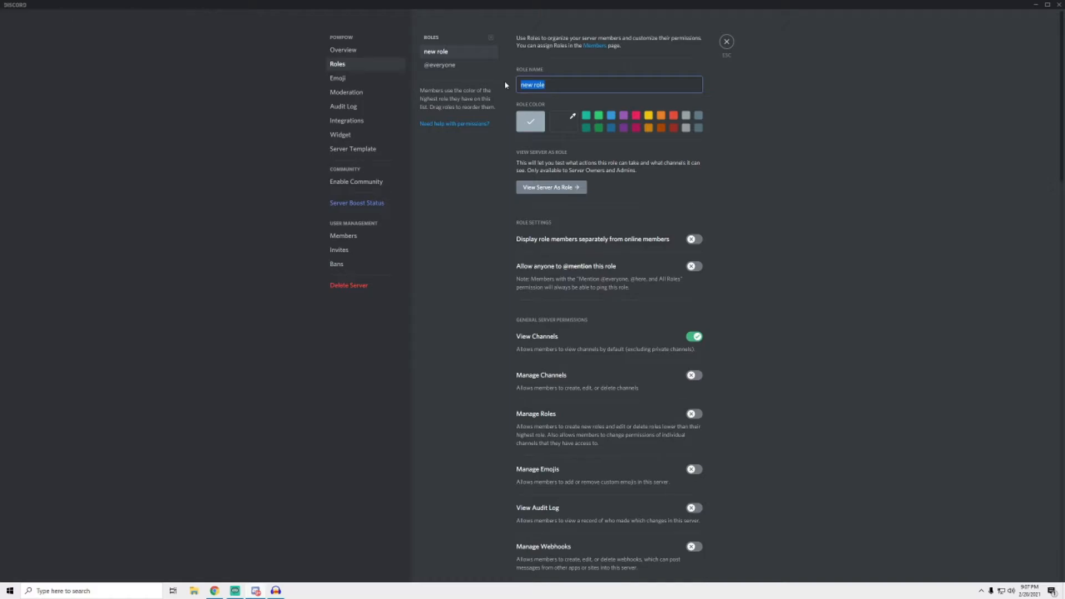
pyautogui.write('member')
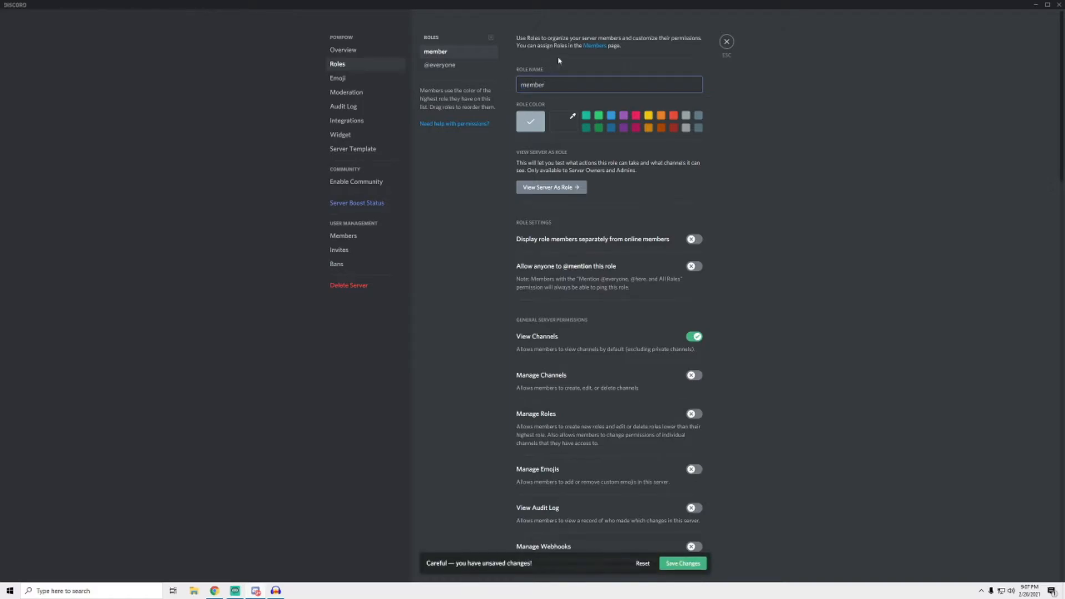
pyautogui.click(610, 116)
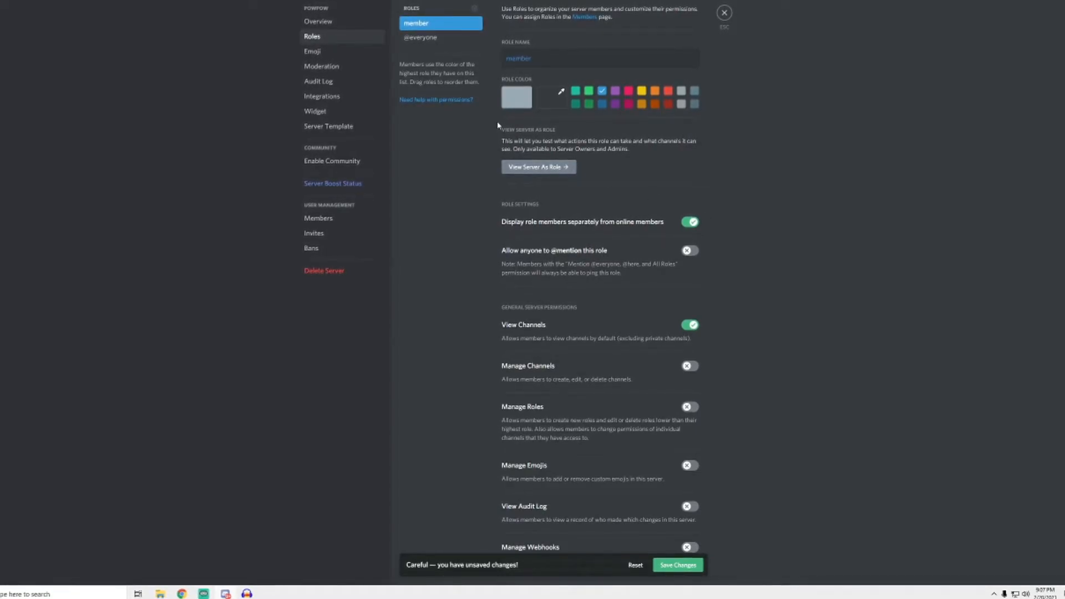
# Review the member role's settings and permissions, and save the role.
pyautogui.scroll(-1, 647, 225)
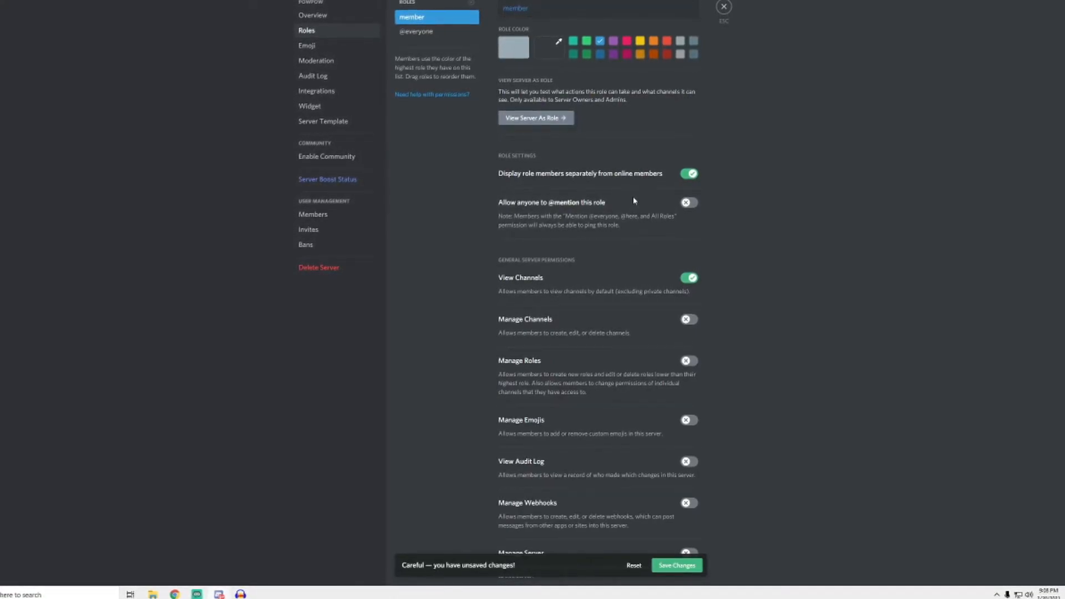
pyautogui.scroll(-1, 663, 200)
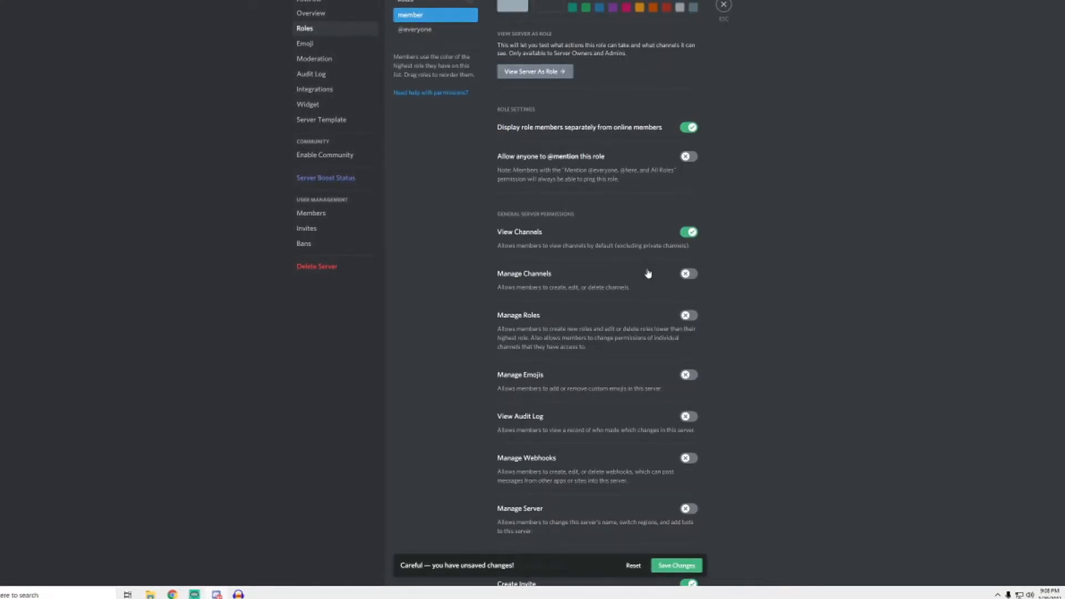
pyautogui.click(676, 567)
# Add a new server role named owner and give it the bright green role color.
pyautogui.scroll(2, 534, 381)
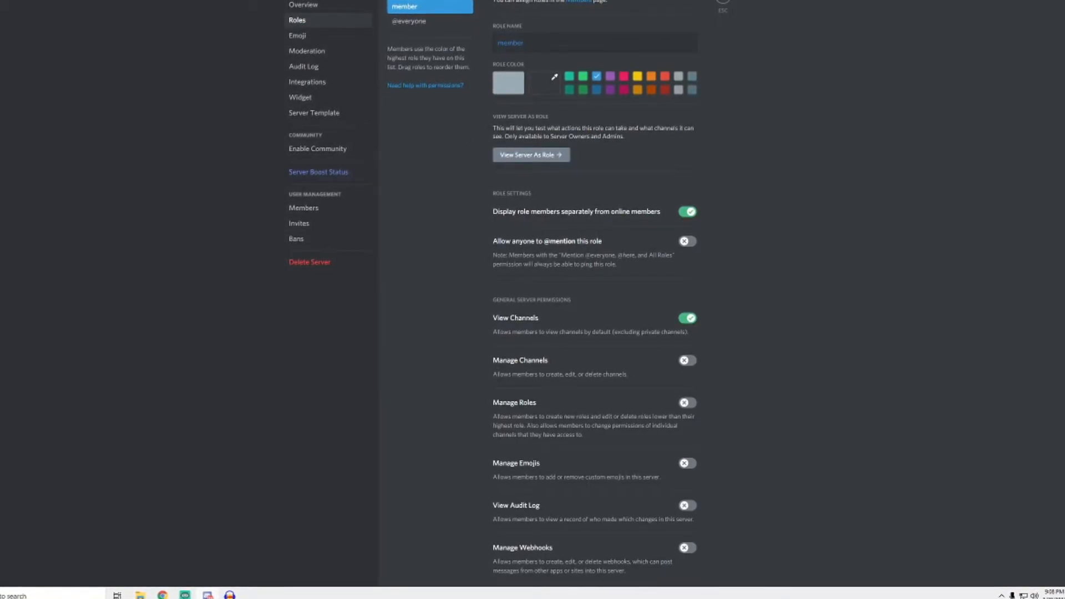
pyautogui.tripleClick(528, 41)
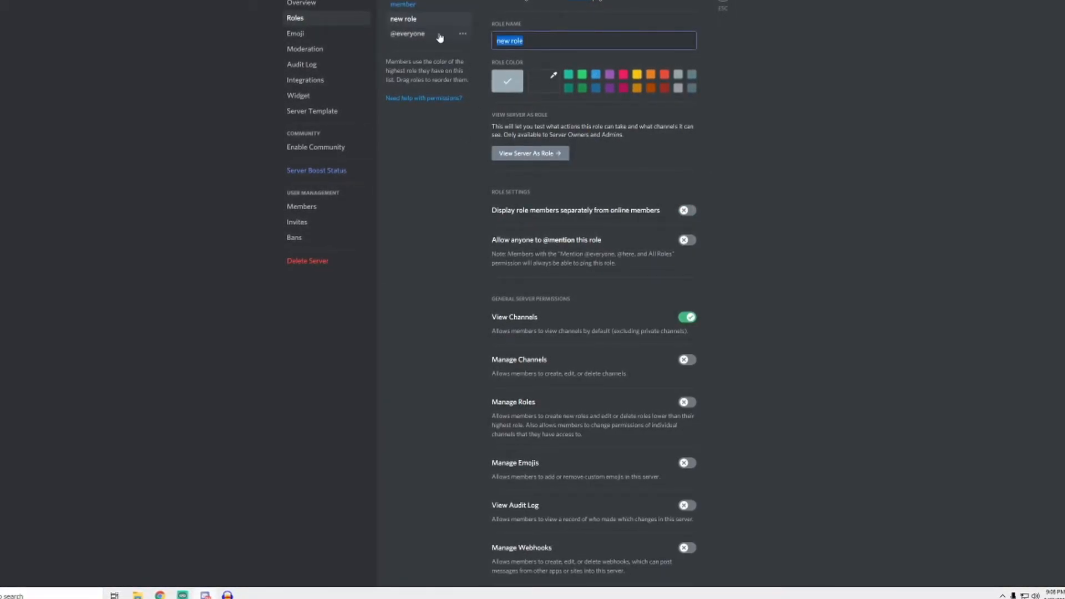
pyautogui.write('owner')
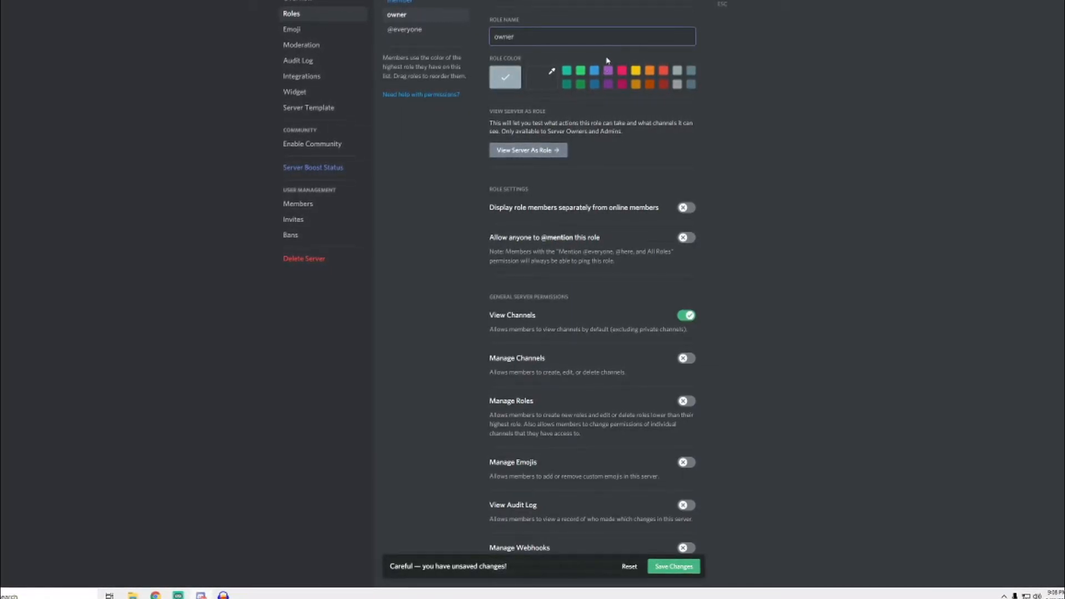
pyautogui.click(580, 70)
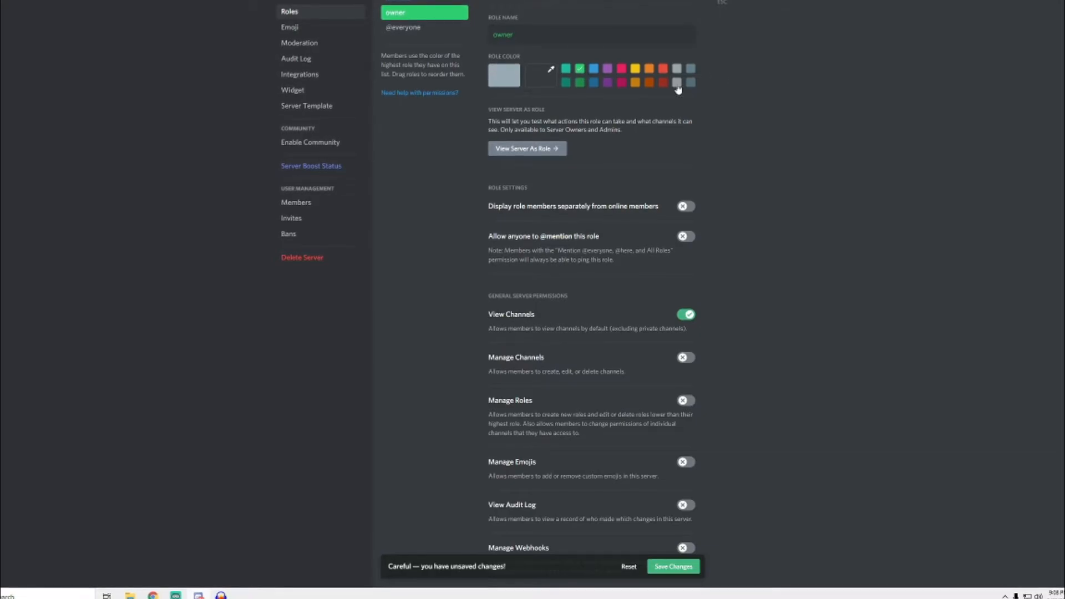
# Display owner role members separately, allow anyone to mention the role, and enable all its general server permissions.
pyautogui.click(677, 210)
pyautogui.click(686, 234)
pyautogui.scroll(-3, 687, 238)
pyautogui.click(684, 216)
pyautogui.click(685, 258)
pyautogui.click(684, 320)
pyautogui.click(684, 364)
pyautogui.click(684, 408)
pyautogui.click(684, 460)
# Grant the owner role Ban Members, Priority Speaker, Mute Members, Move Members and Administrator permissions, and save the role.
pyautogui.scroll(-5, 688, 422)
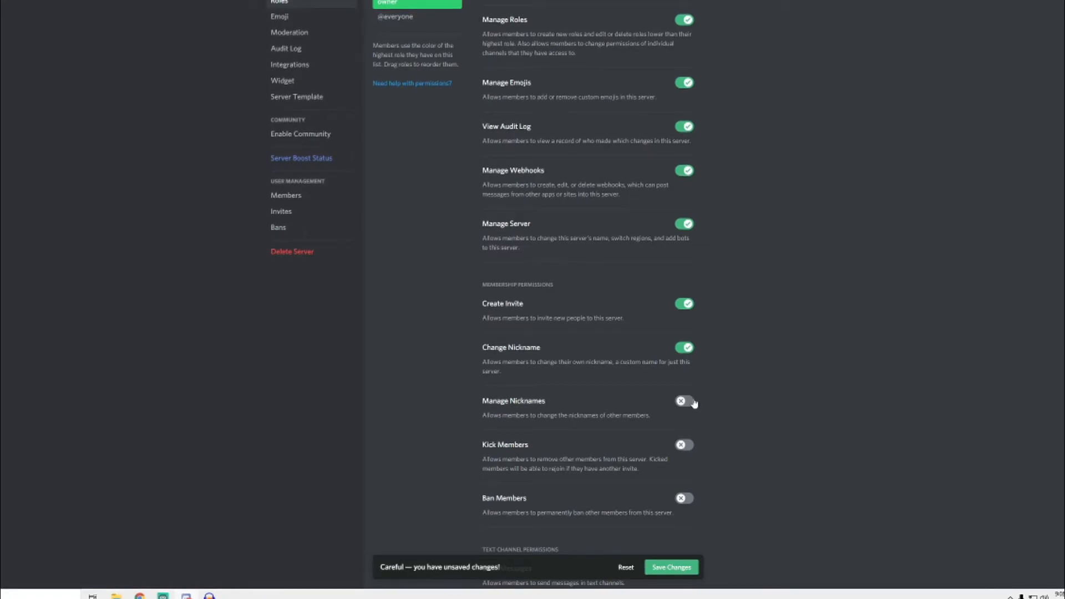
pyautogui.click(685, 493)
pyautogui.scroll(-17, 687, 416)
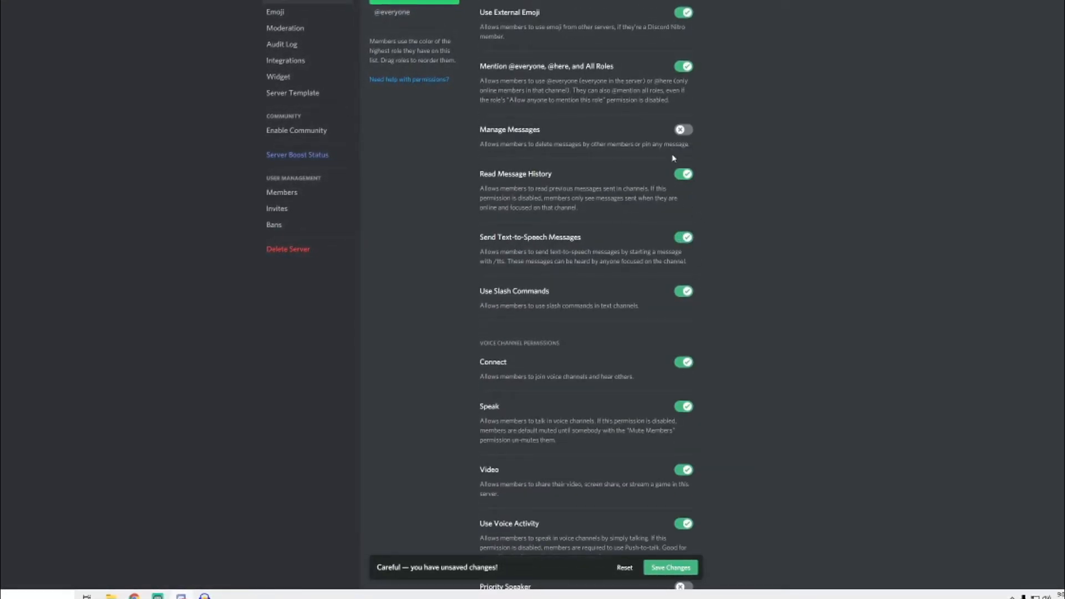
pyautogui.scroll(-7, 685, 139)
pyautogui.click(683, 252)
pyautogui.click(683, 316)
pyautogui.click(683, 495)
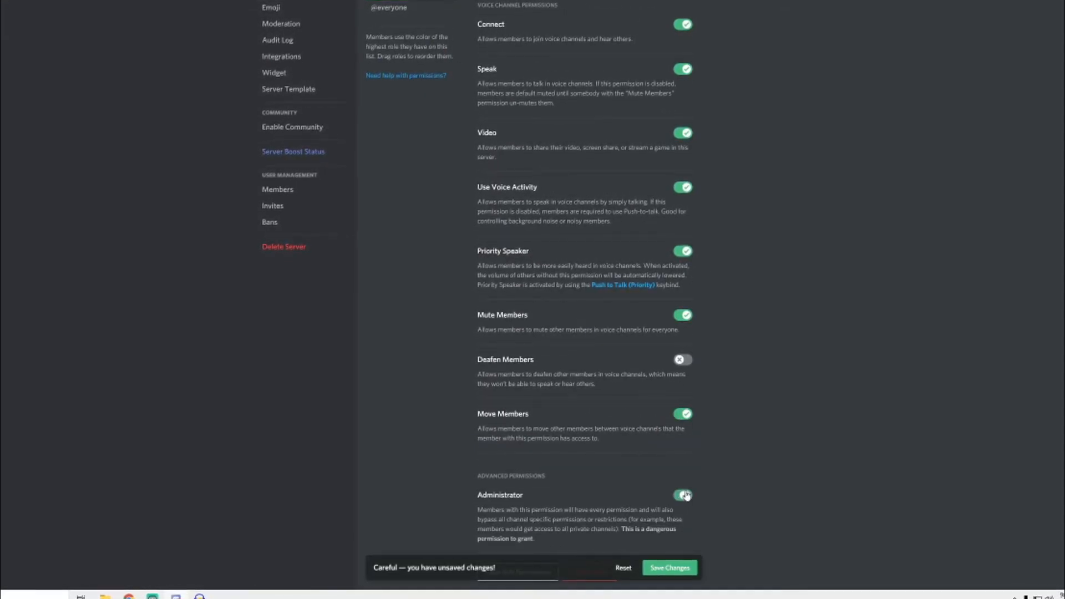
pyautogui.scroll(-1, 700, 444)
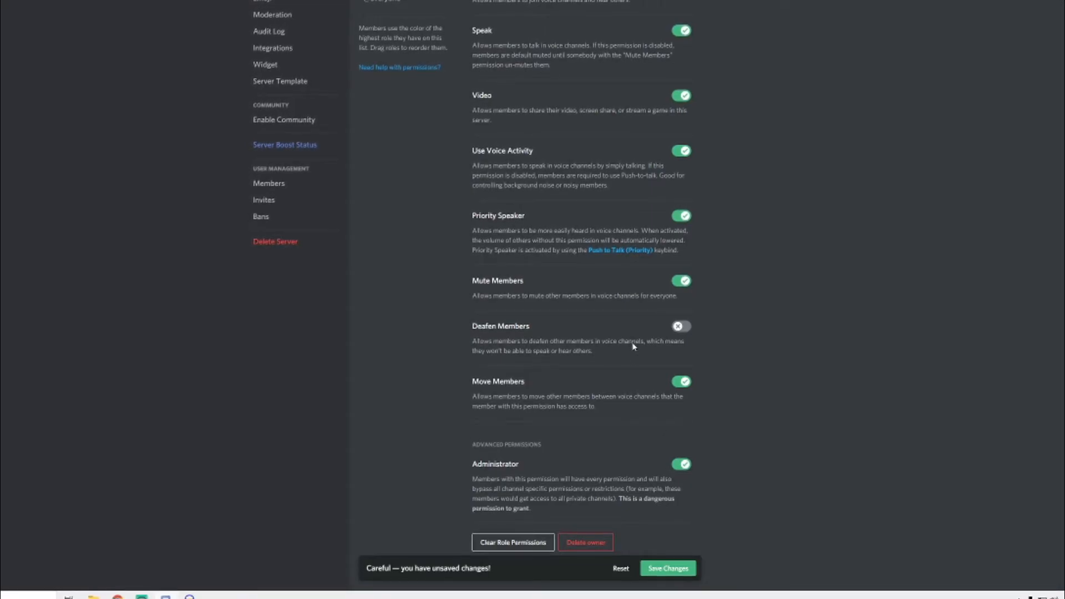
pyautogui.click(671, 571)
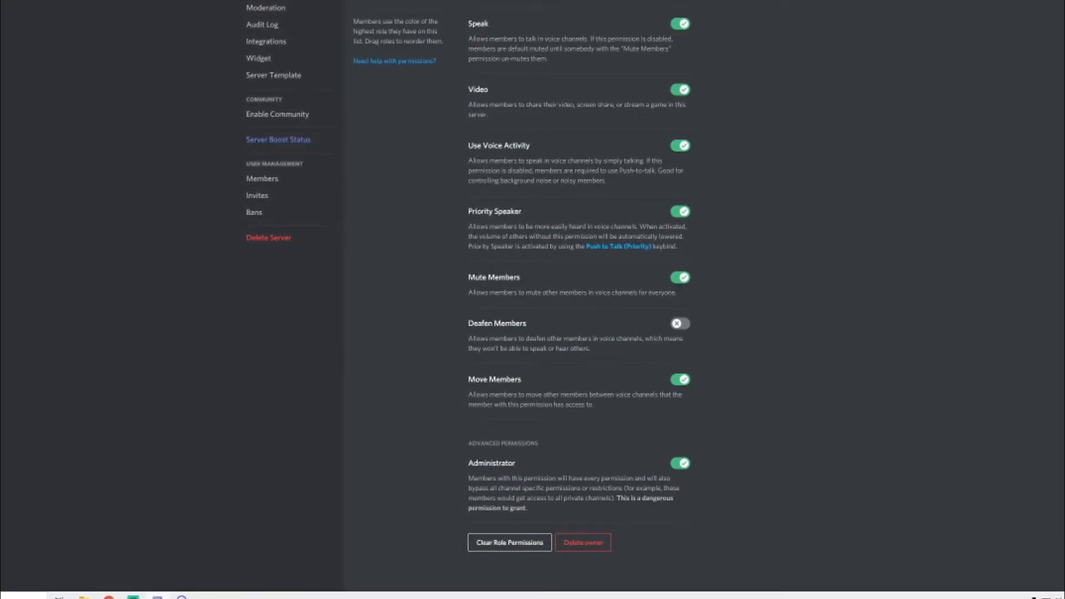
# Add a new server role named admin and give it the dark red role color.
pyautogui.click(439, 1)
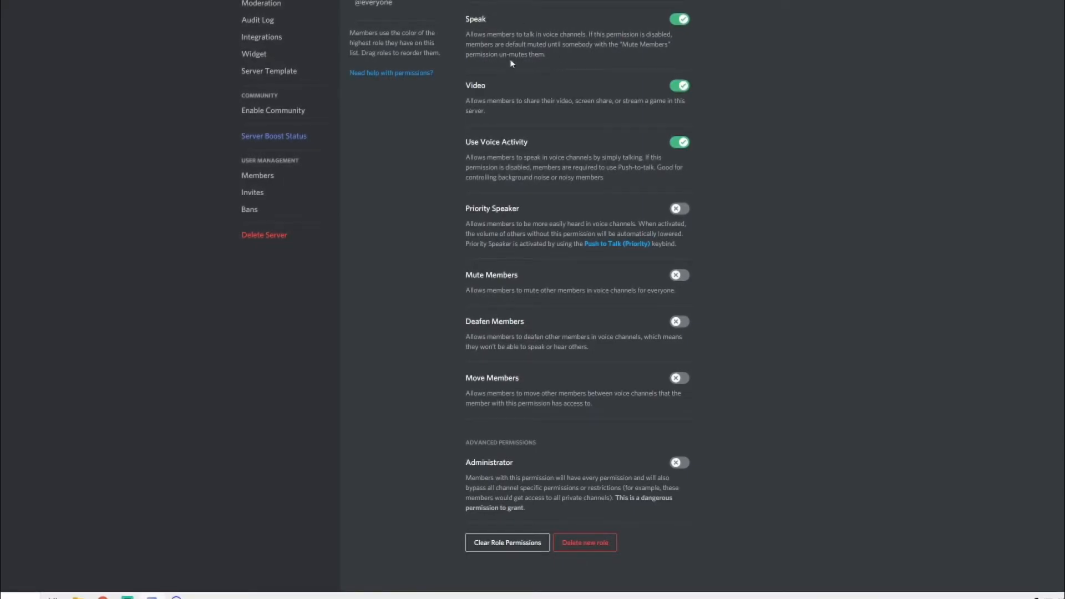
pyautogui.scroll(5, 577, 299)
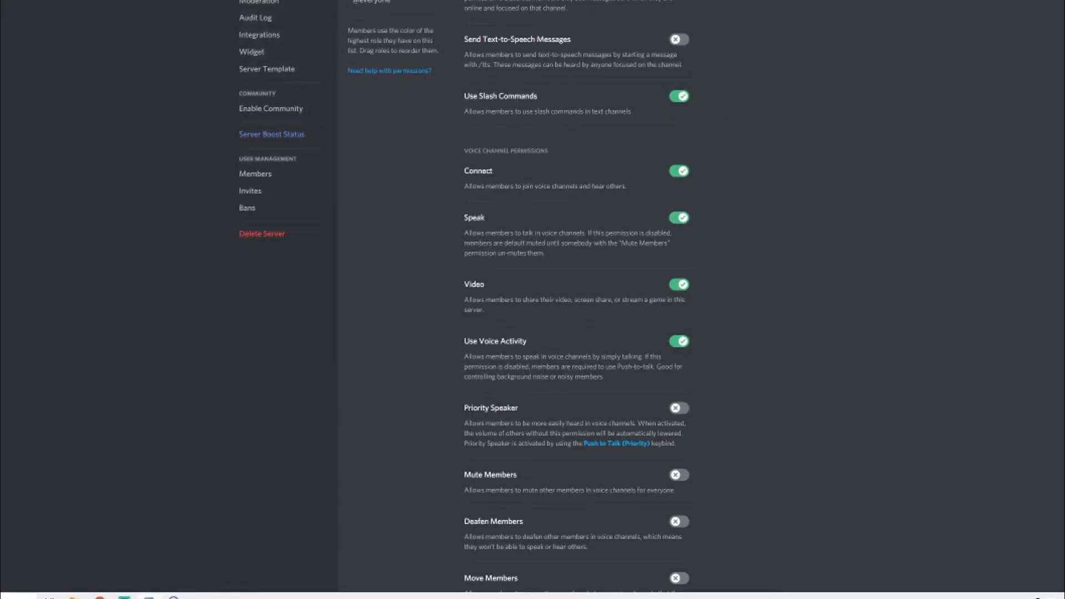
pyautogui.scroll(20, 576, 299)
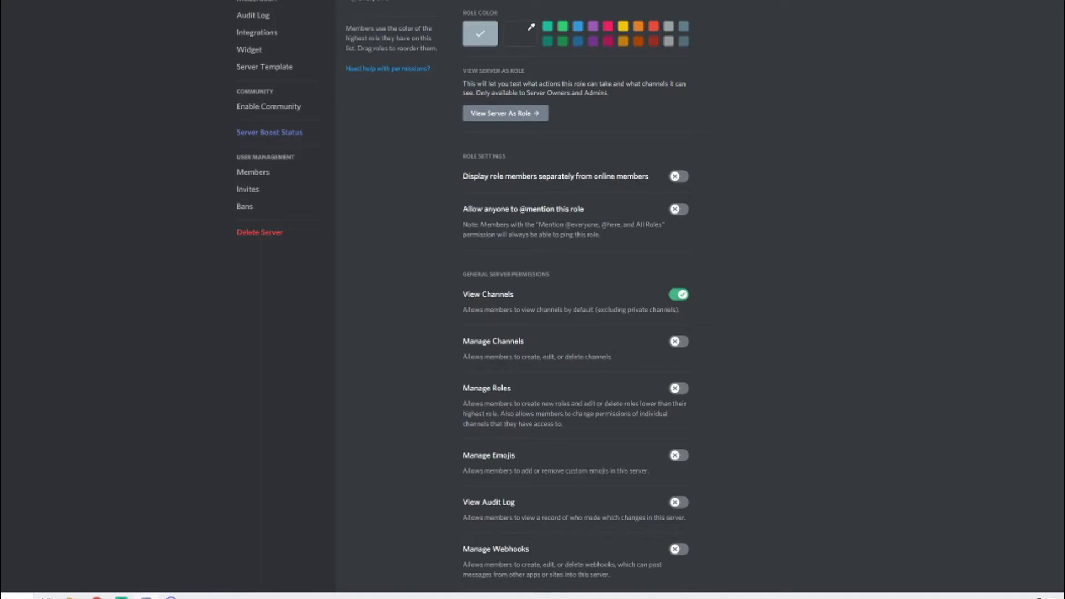
pyautogui.press('BackSpace')
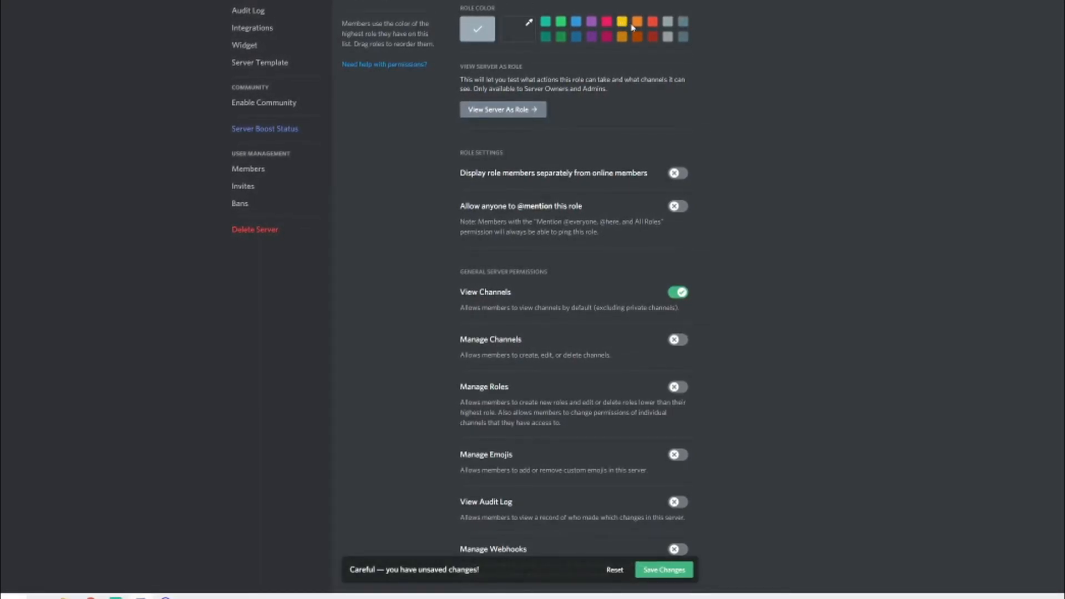
pyautogui.click(652, 37)
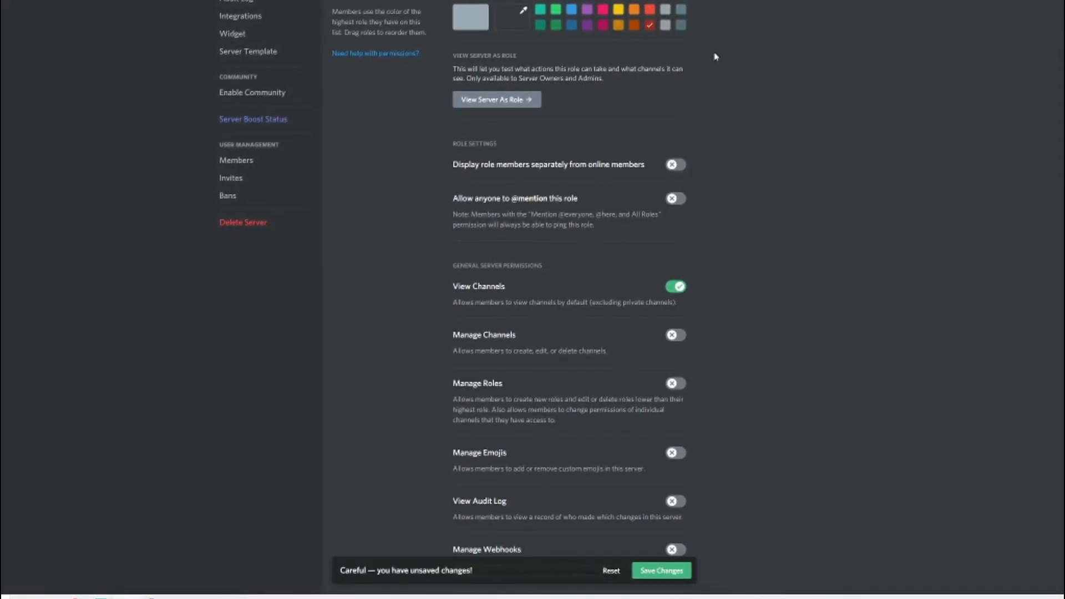
# Display admin role members separately from online members, allow anyone to mention the role, and save it.
pyautogui.click(676, 165)
pyautogui.click(676, 198)
pyautogui.scroll(-3, 684, 160)
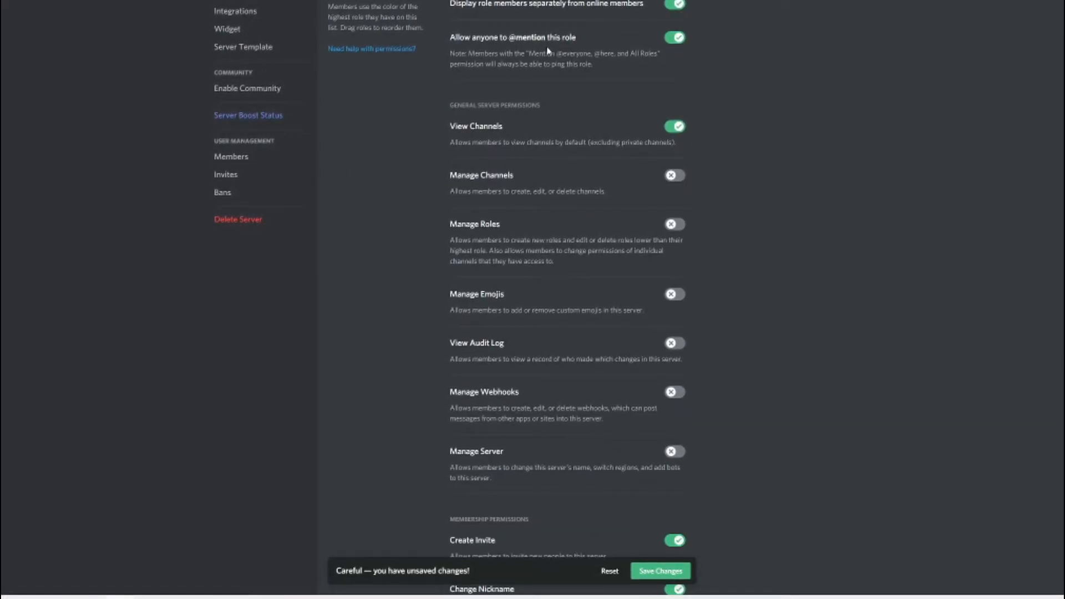
pyautogui.click(658, 571)
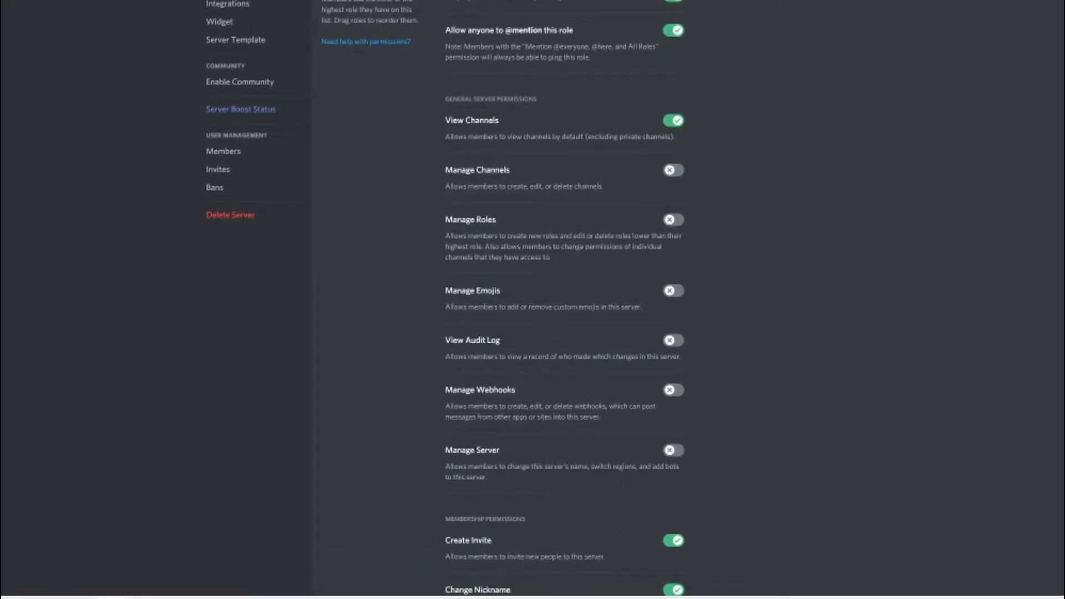
pyautogui.click(355, 1)
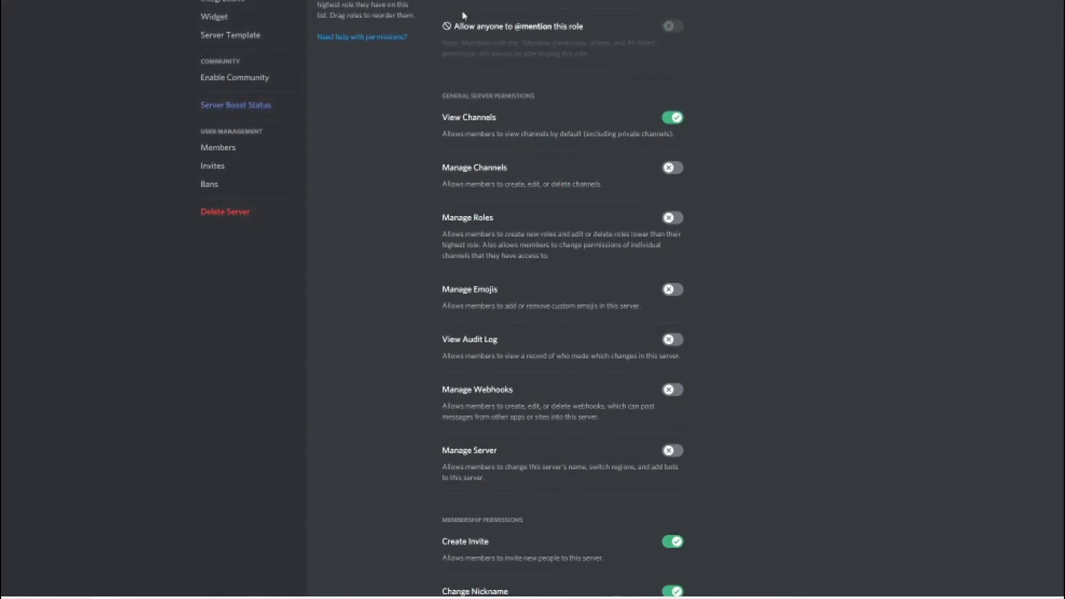
pyautogui.scroll(-1, 526, 28)
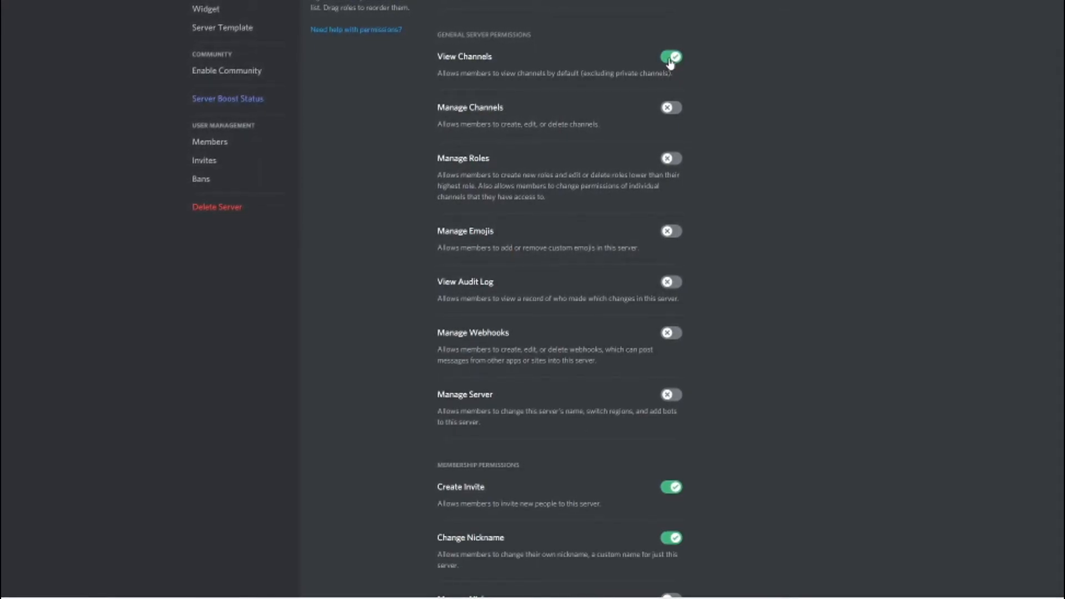
pyautogui.scroll(-4, 638, 100)
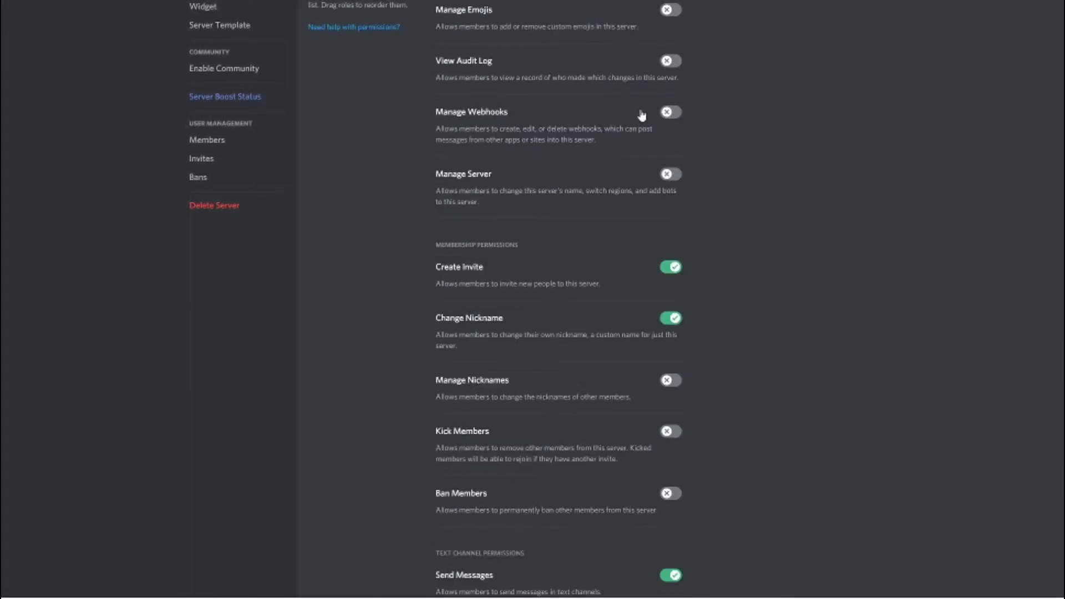
pyautogui.click(671, 267)
pyautogui.click(671, 318)
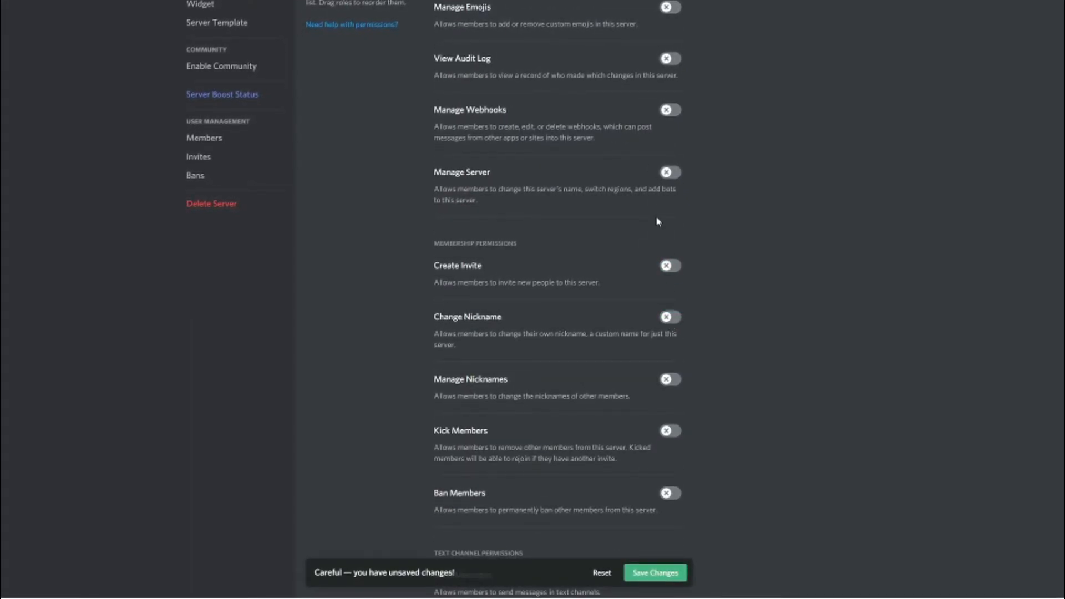
pyautogui.scroll(-7, 657, 220)
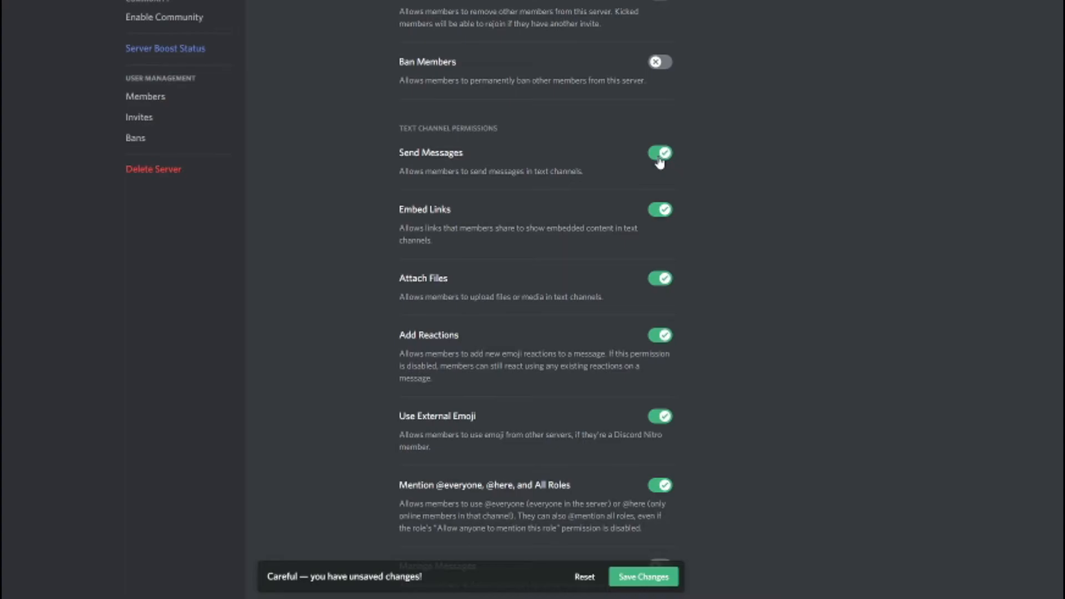
pyautogui.click(659, 156)
pyautogui.click(660, 209)
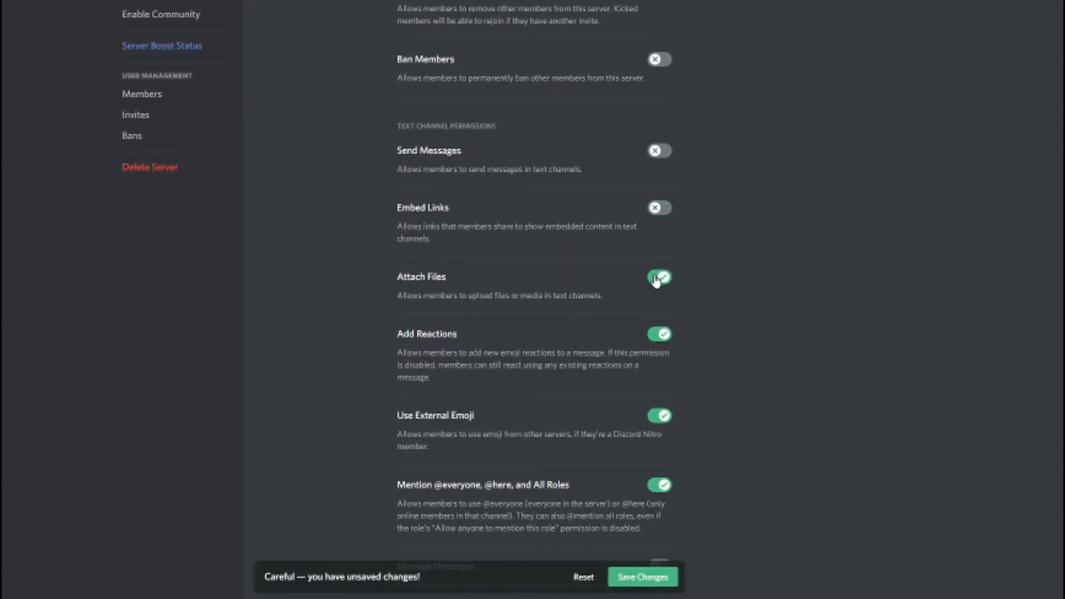
pyautogui.click(656, 278)
pyautogui.click(660, 334)
pyautogui.click(659, 415)
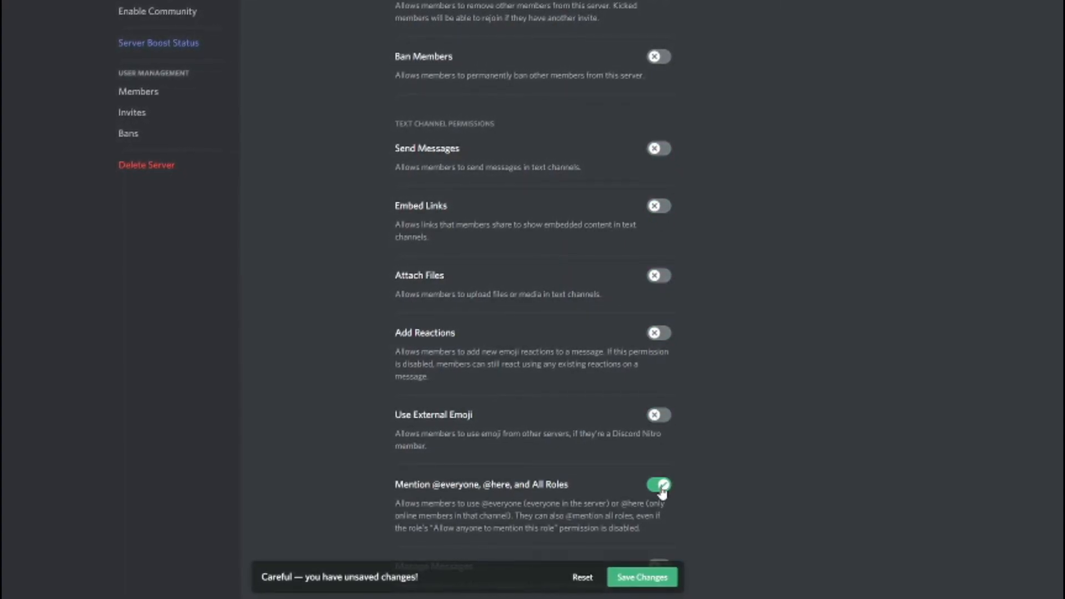
pyautogui.click(660, 484)
pyautogui.scroll(-8, 665, 388)
pyautogui.click(659, 192)
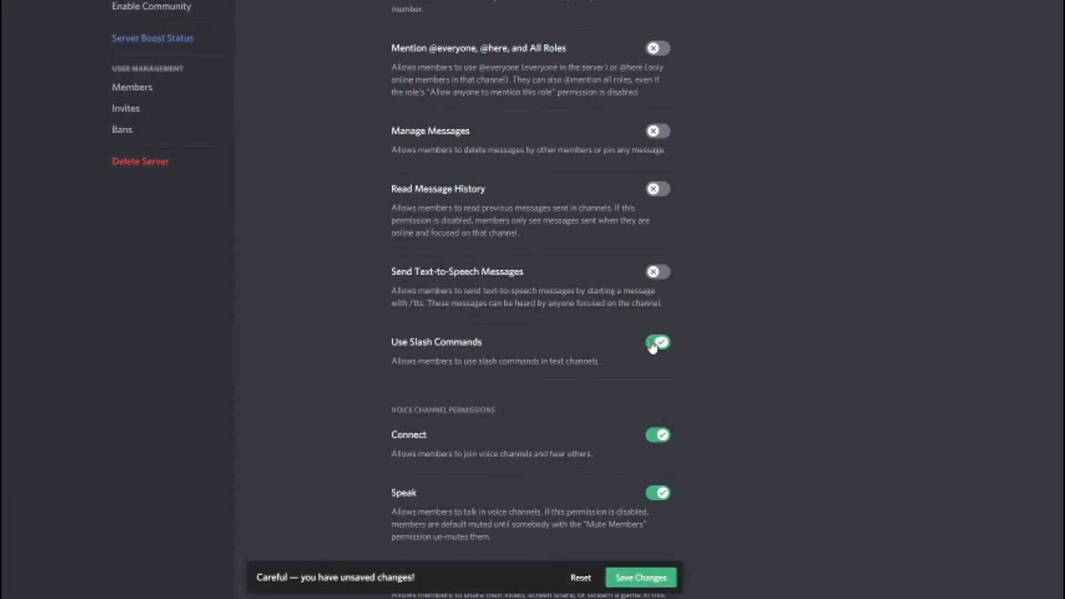
pyautogui.click(652, 345)
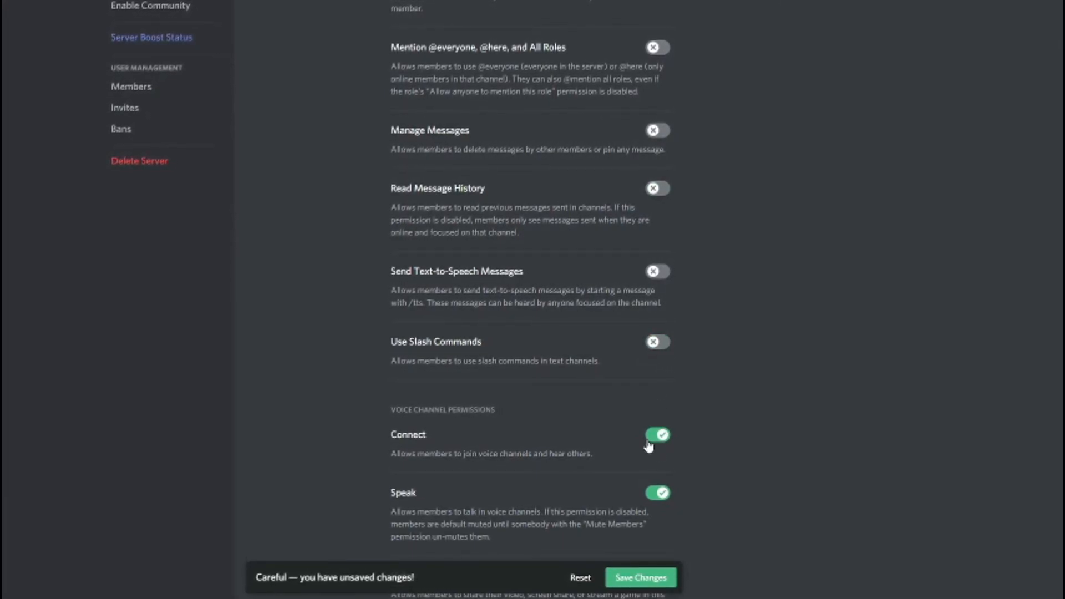
pyautogui.click(658, 492)
pyautogui.click(661, 438)
pyautogui.scroll(-5, 663, 441)
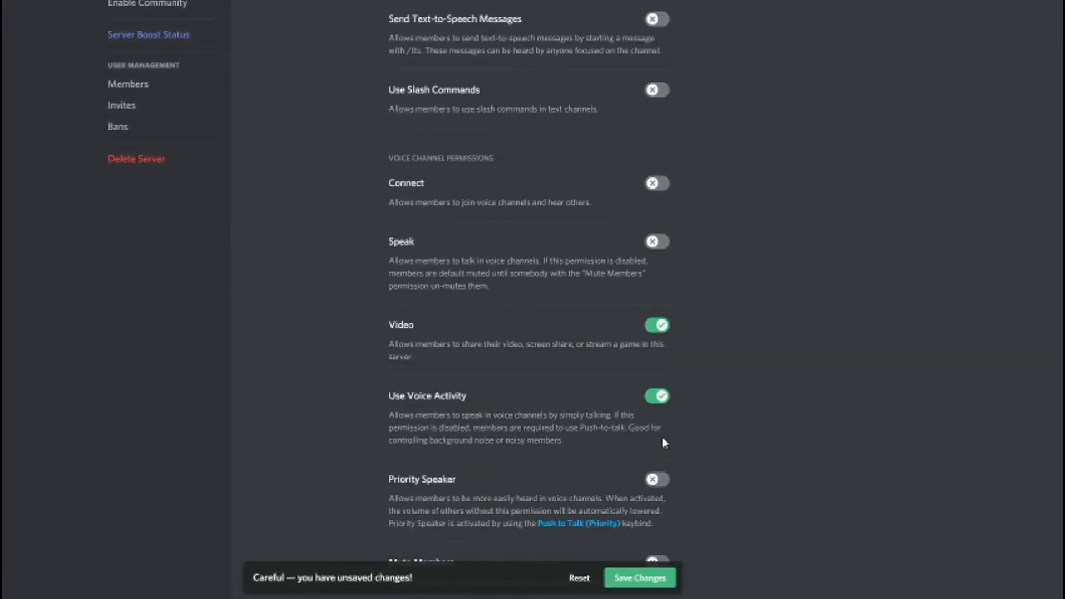
pyautogui.click(658, 396)
pyautogui.click(656, 325)
pyautogui.scroll(-6, 661, 361)
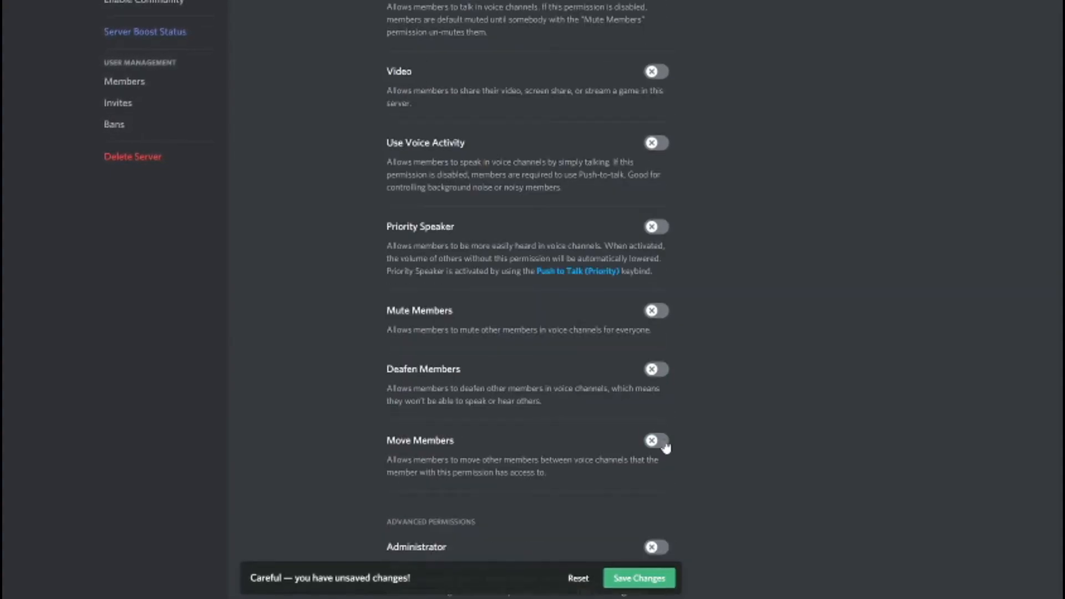
pyautogui.click(645, 583)
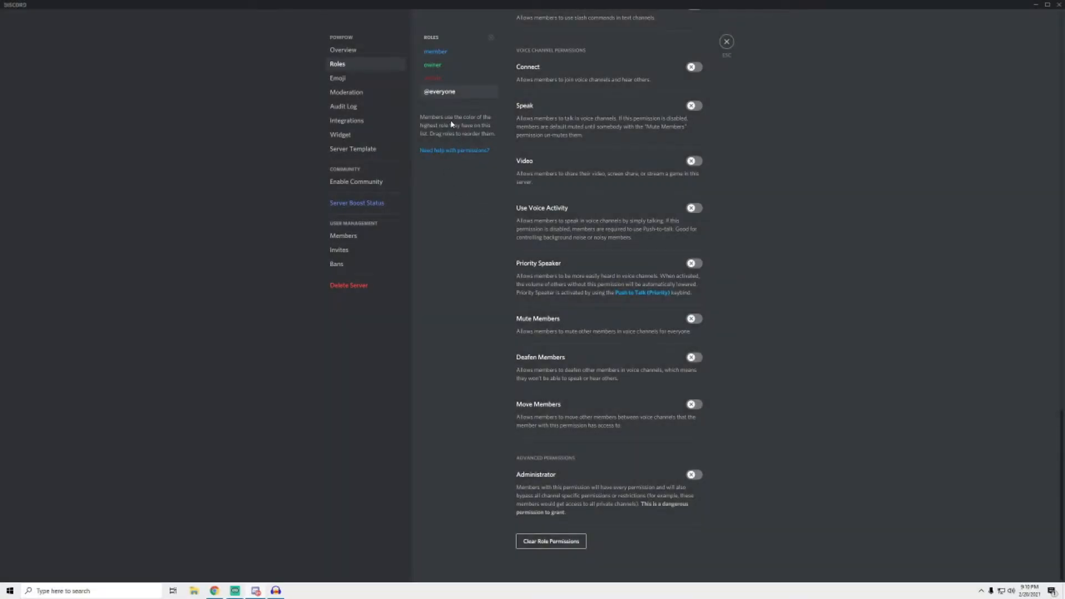
# Examine the server's emoji and moderation settings, and look through the audit log of recent changes.
pyautogui.click(349, 80)
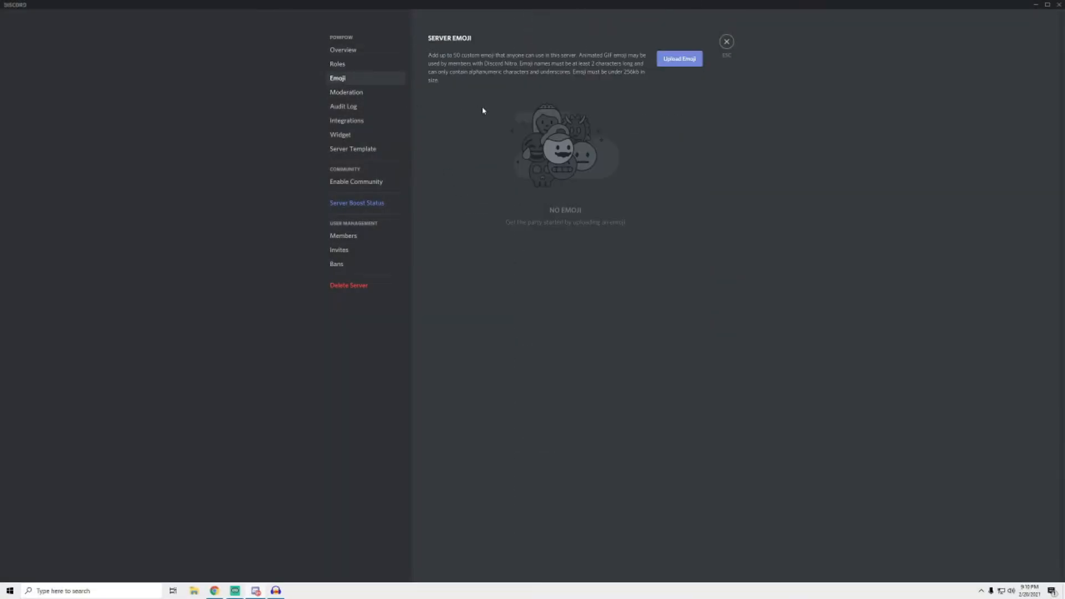
pyautogui.click(366, 94)
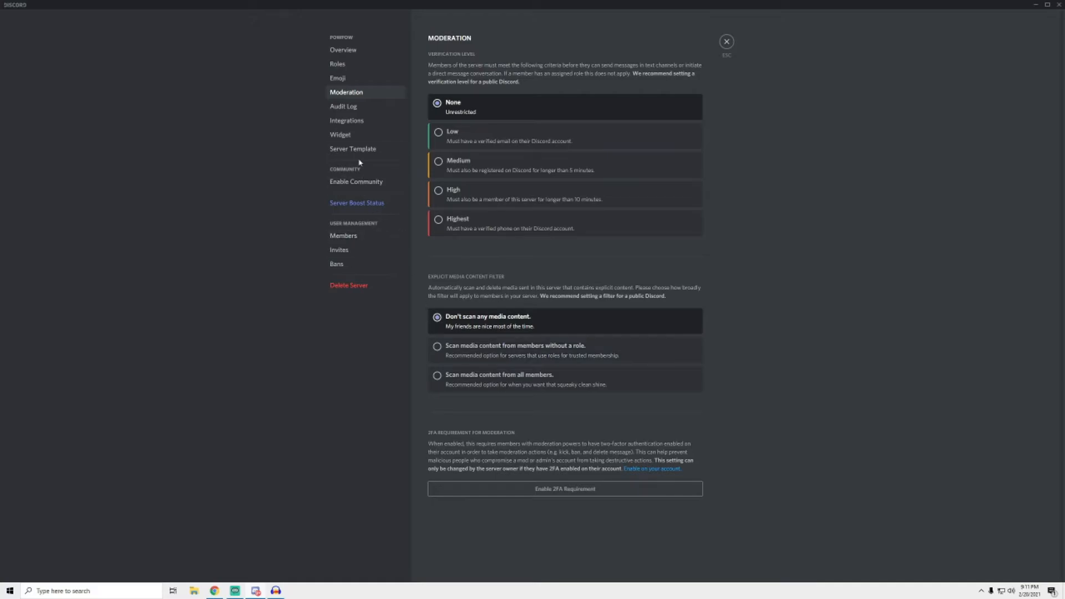
pyautogui.click(356, 113)
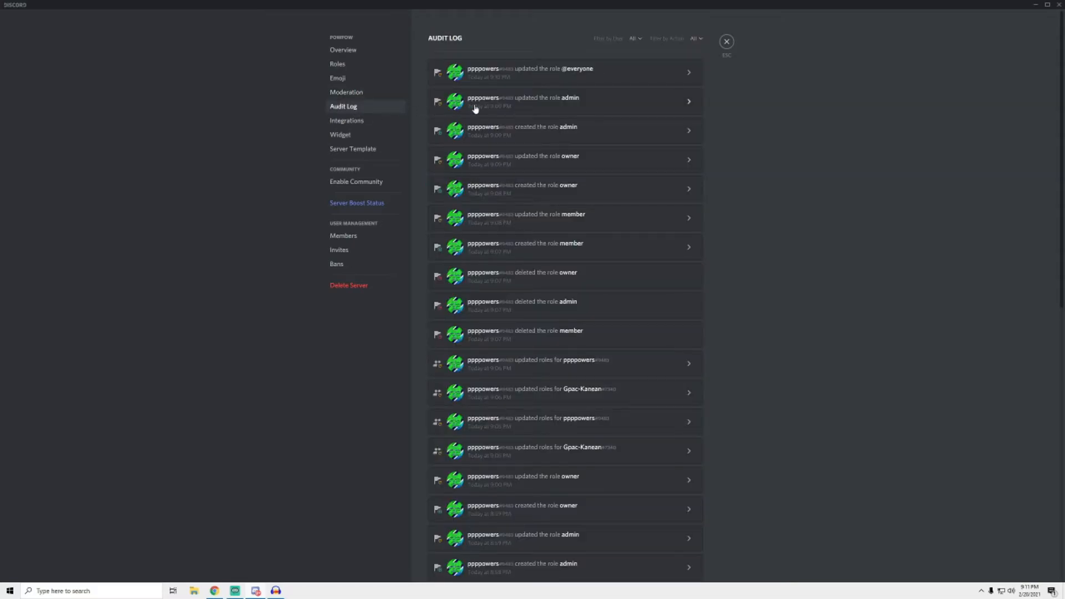
pyautogui.scroll(-4, 530, 87)
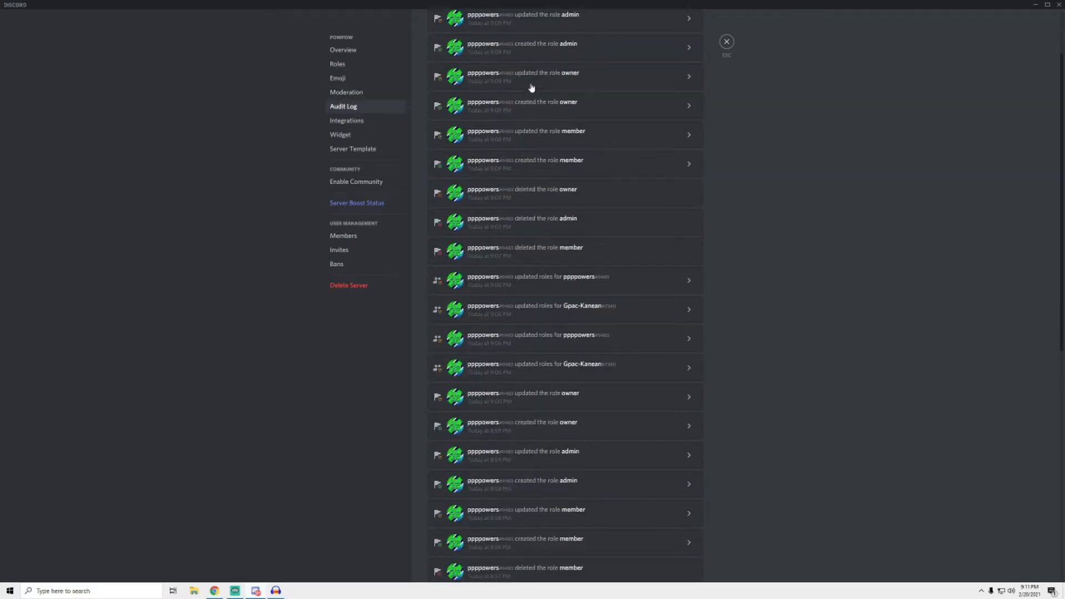
pyautogui.scroll(-5, 530, 88)
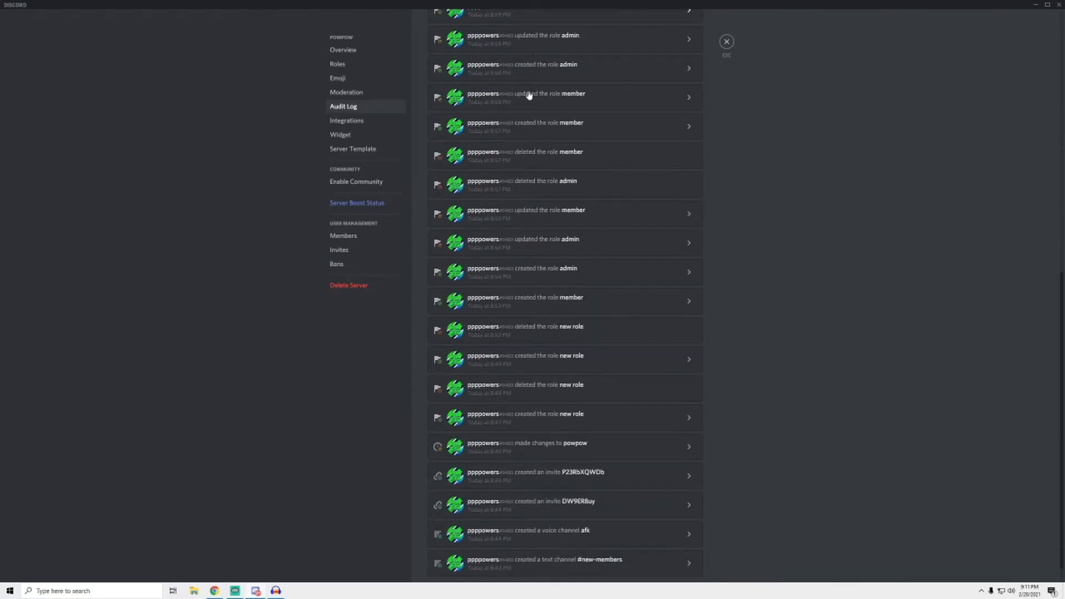
# Look through the server's integrations, widget and server template settings and its member list.
pyautogui.click(364, 120)
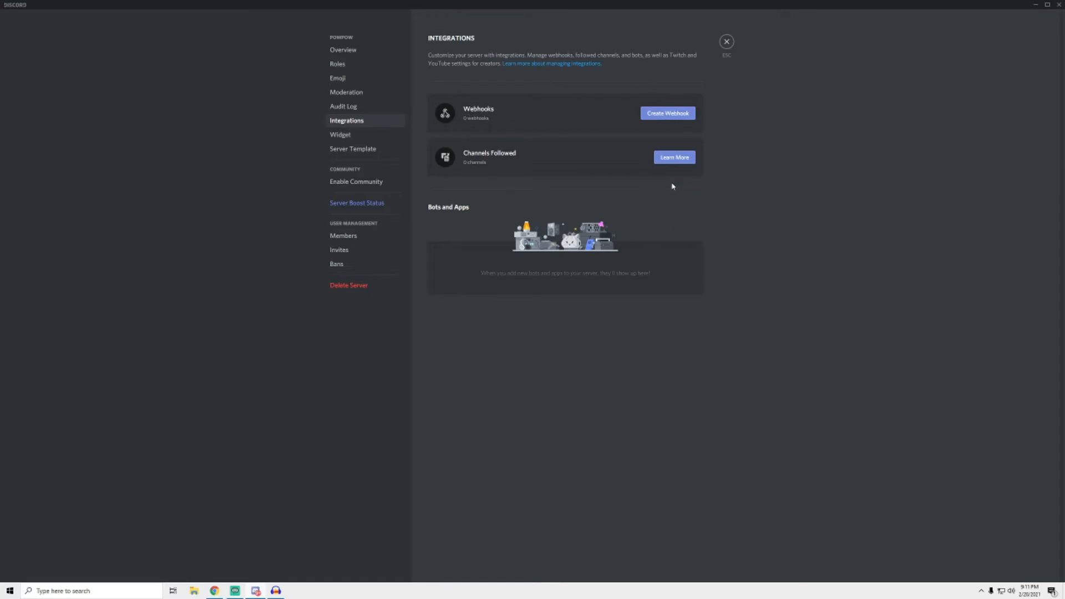
pyautogui.click(340, 136)
pyautogui.click(355, 150)
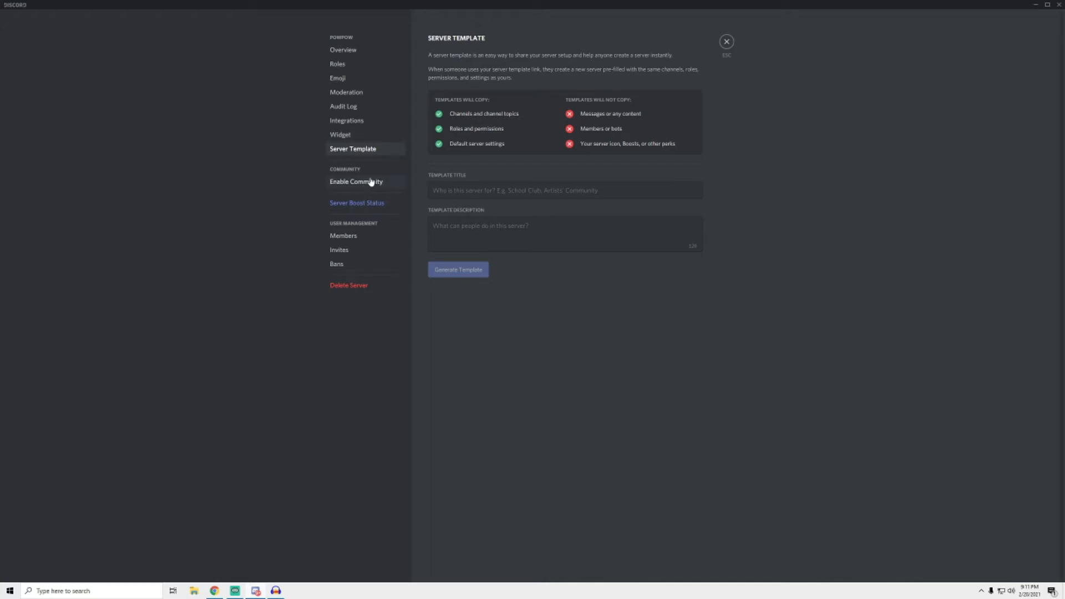
pyautogui.click(370, 240)
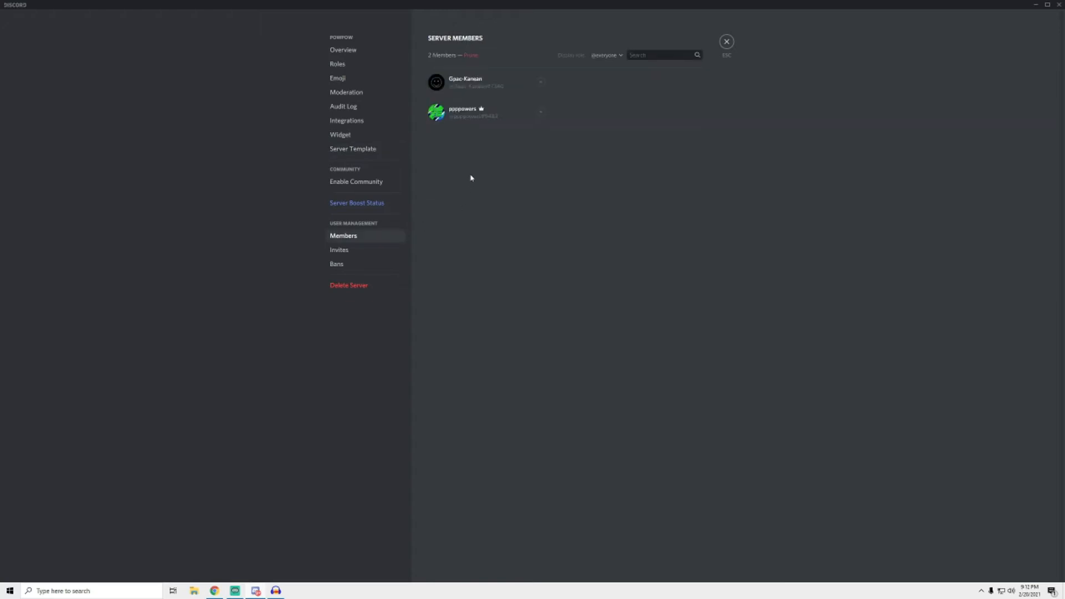
# Revoke both active invite links of the server, and check the ban list before leaving the server settings.
pyautogui.click(347, 255)
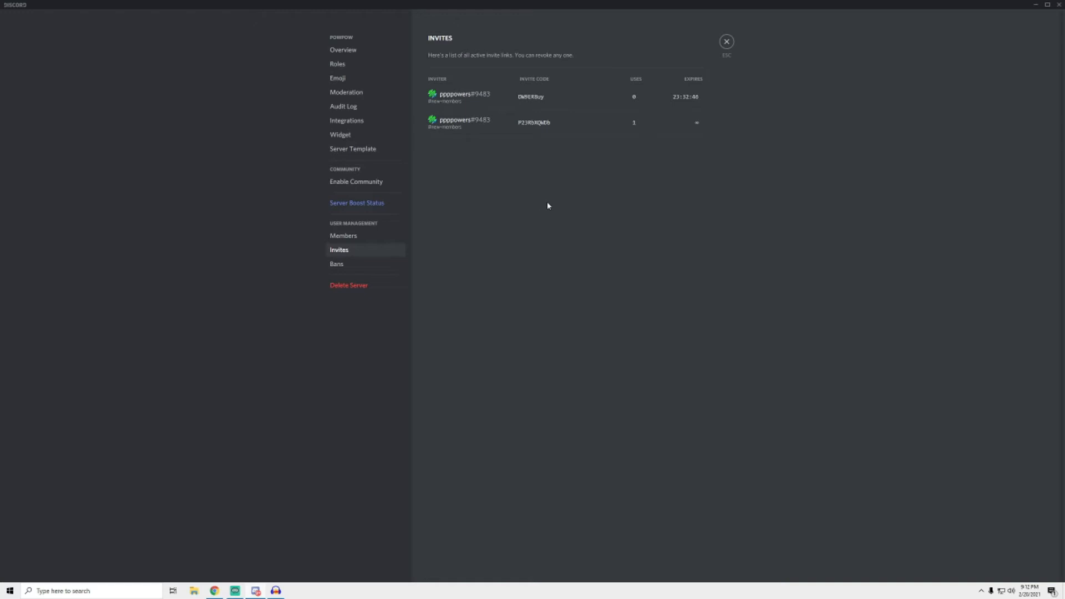
pyautogui.click(712, 113)
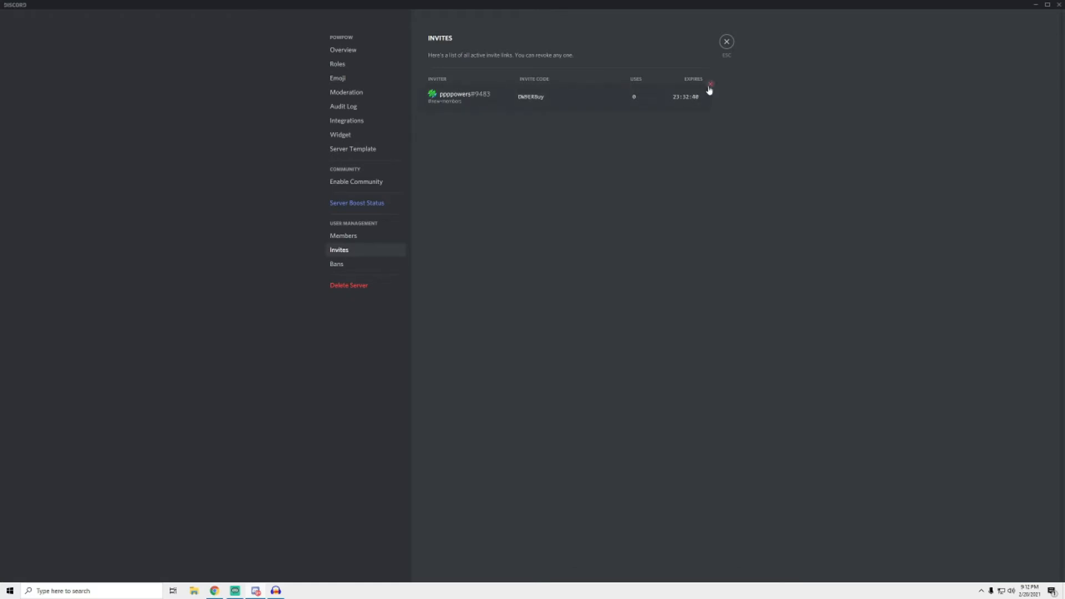
pyautogui.click(709, 87)
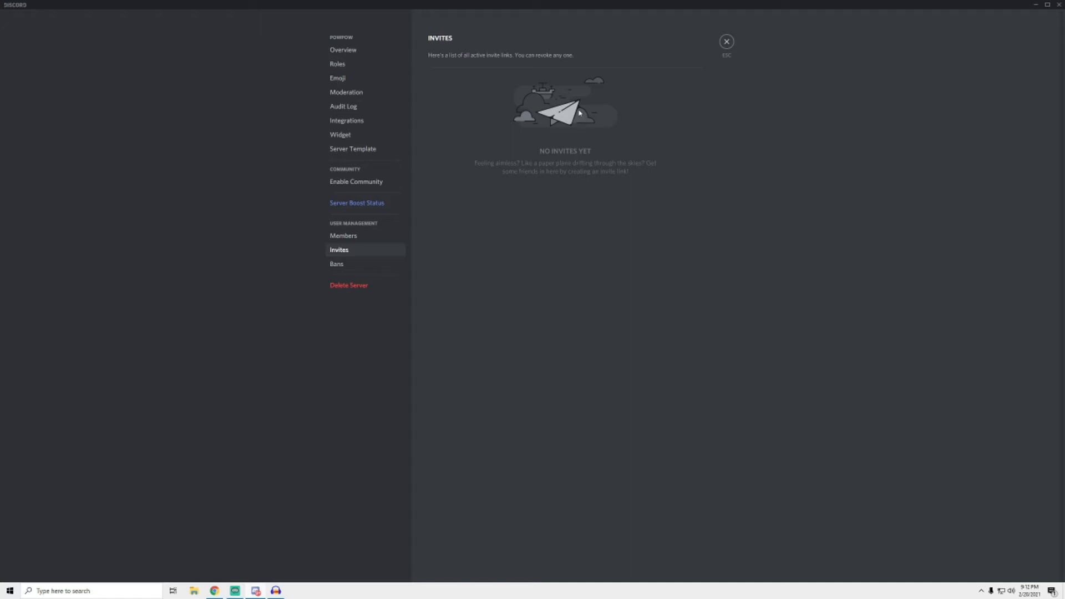
pyautogui.click(336, 269)
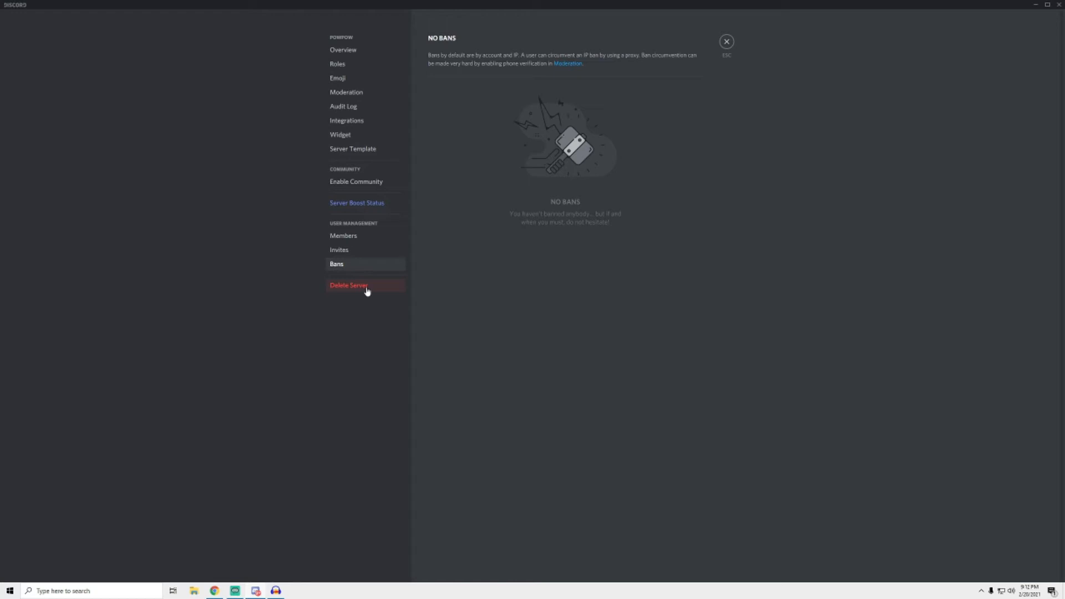
pyautogui.click(730, 45)
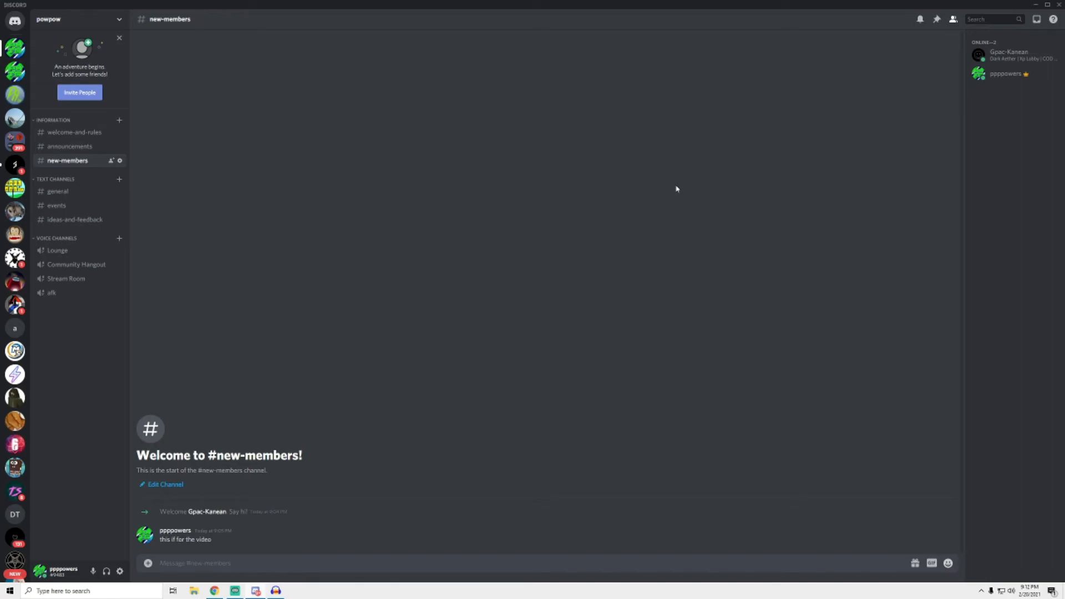
# Assign the owner role to the server owner's account in the member list.
pyautogui.rightClick(1005, 78)
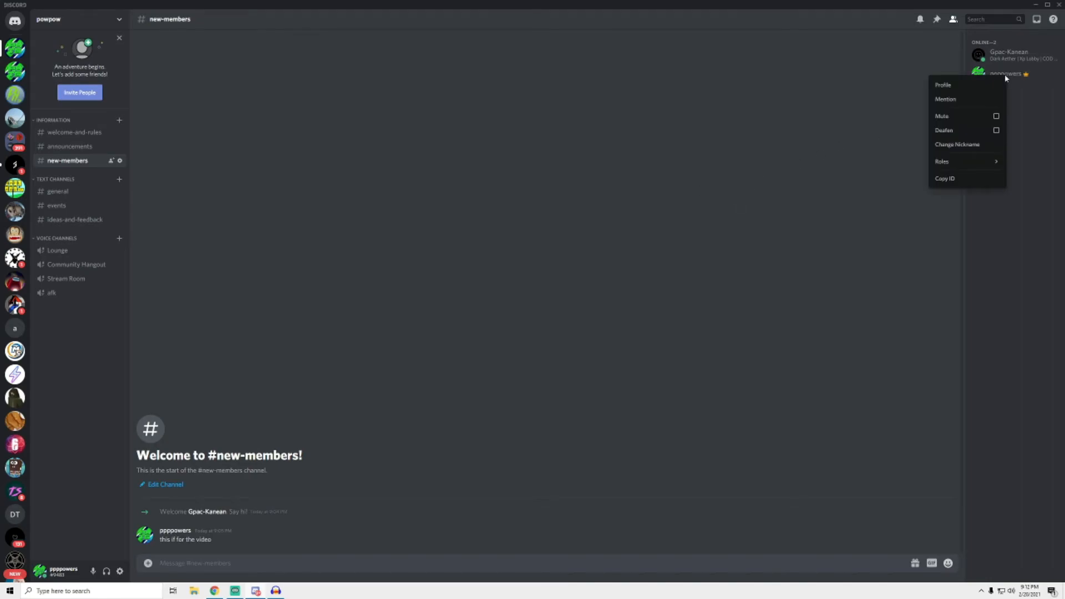
pyautogui.moveTo(957, 165)
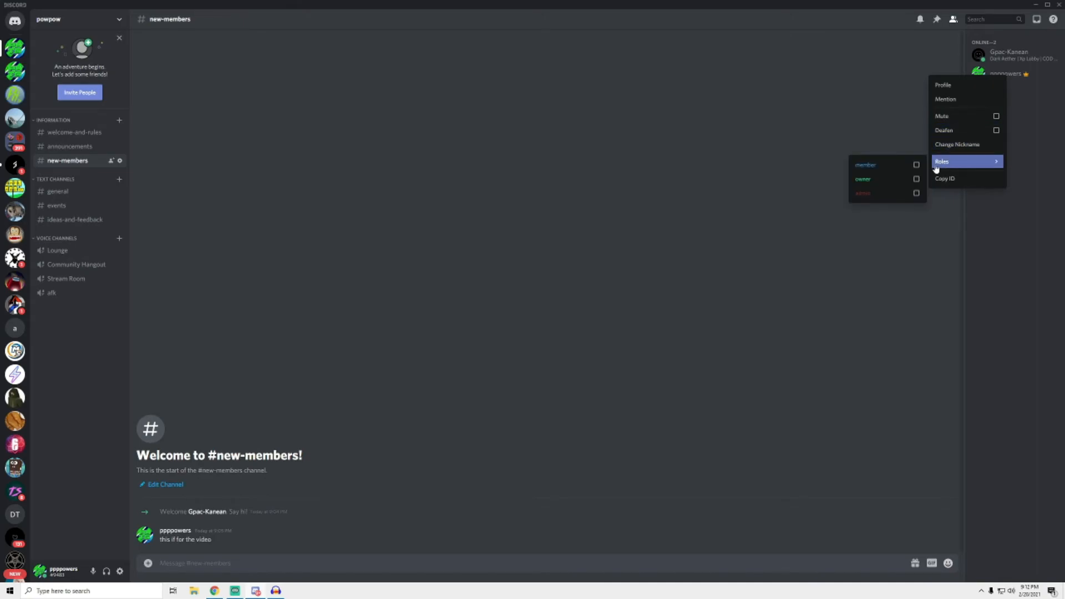
pyautogui.click(898, 183)
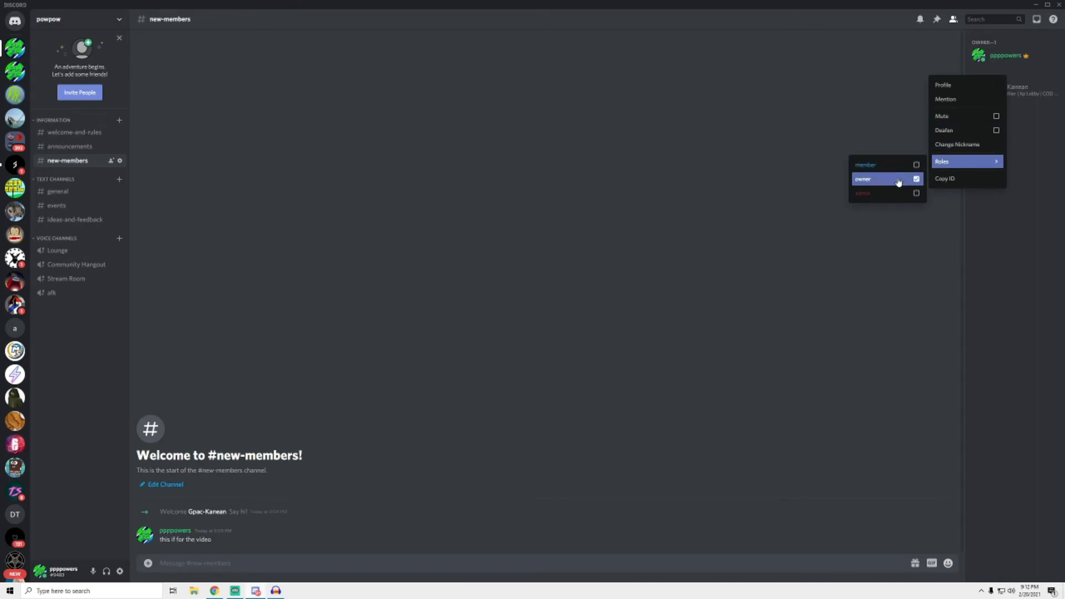
pyautogui.click(1009, 207)
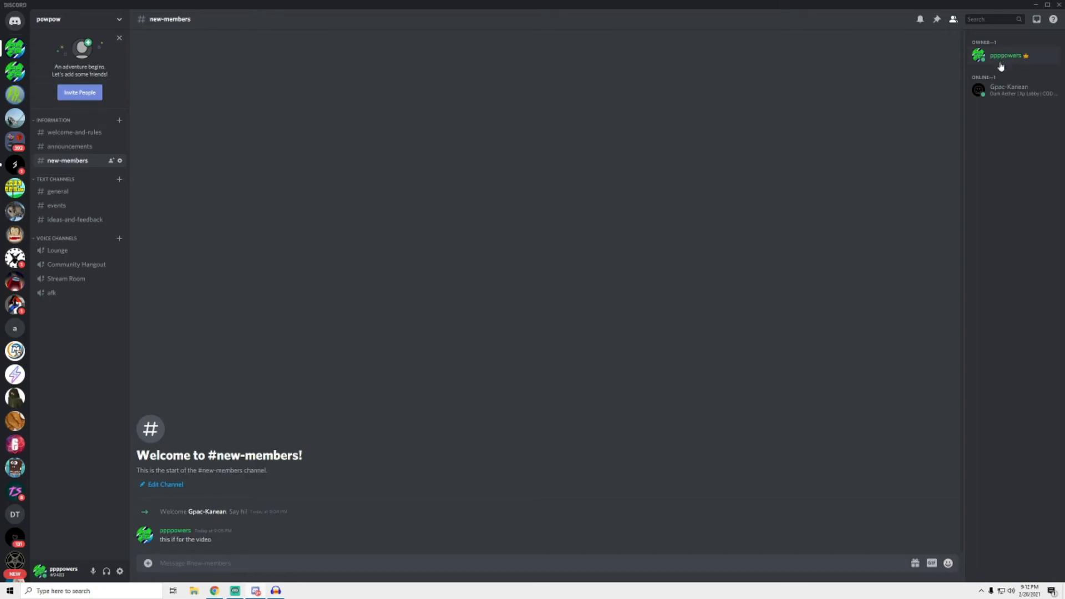
# Assign the member role to the other online member of the server.
pyautogui.rightClick(1009, 94)
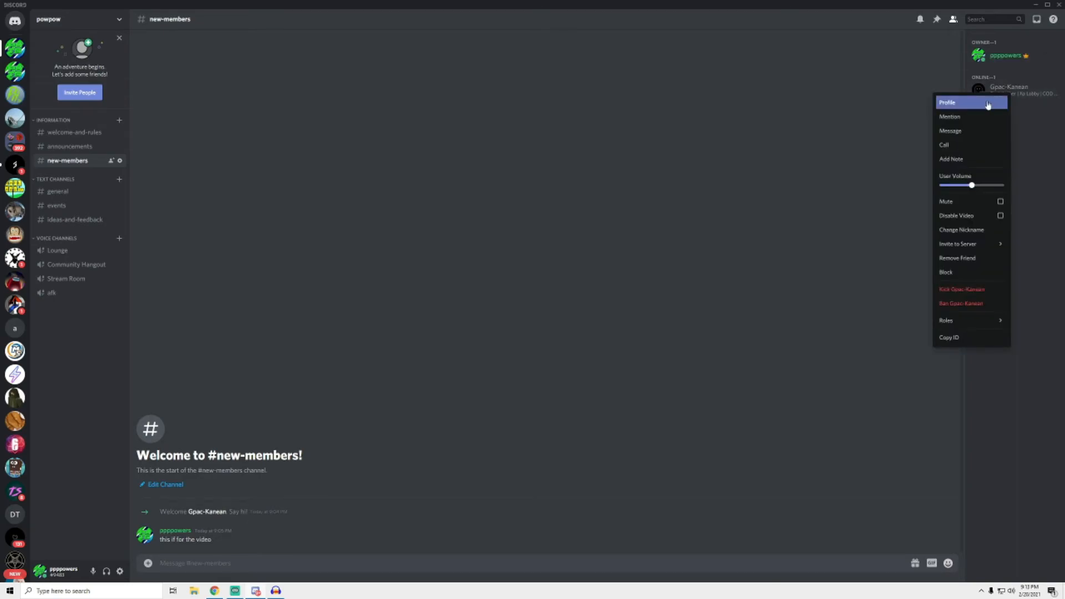
pyautogui.moveTo(956, 320)
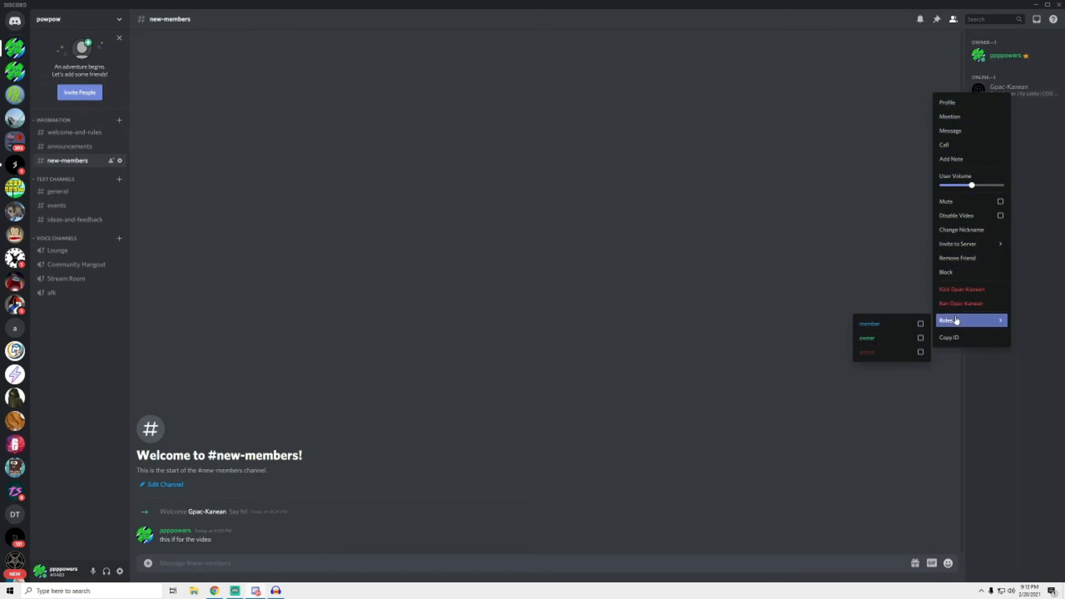
pyautogui.click(889, 326)
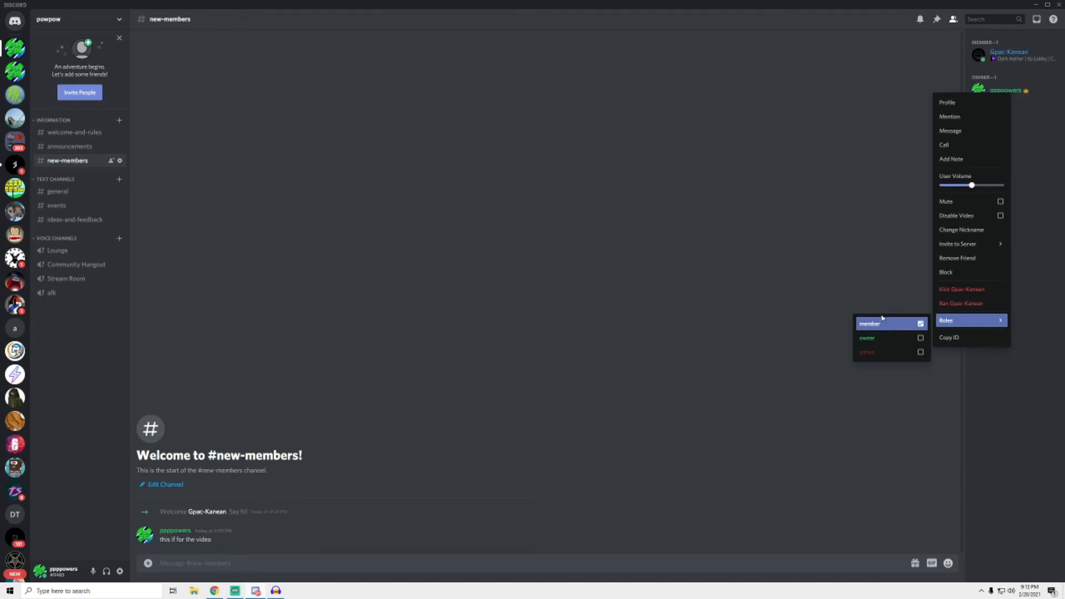
pyautogui.click(1021, 139)
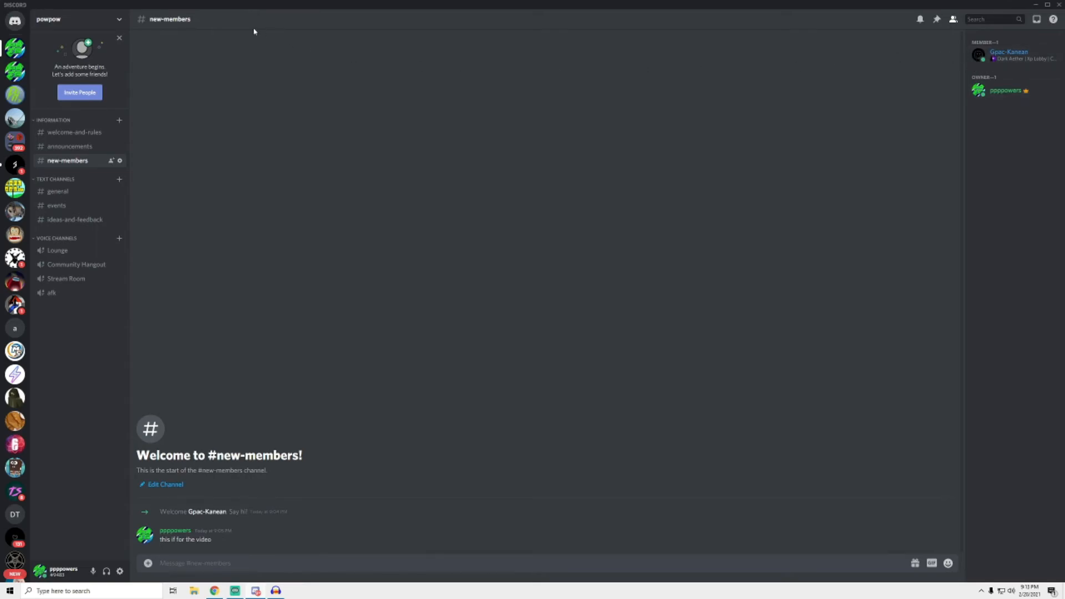
pyautogui.click(118, 20)
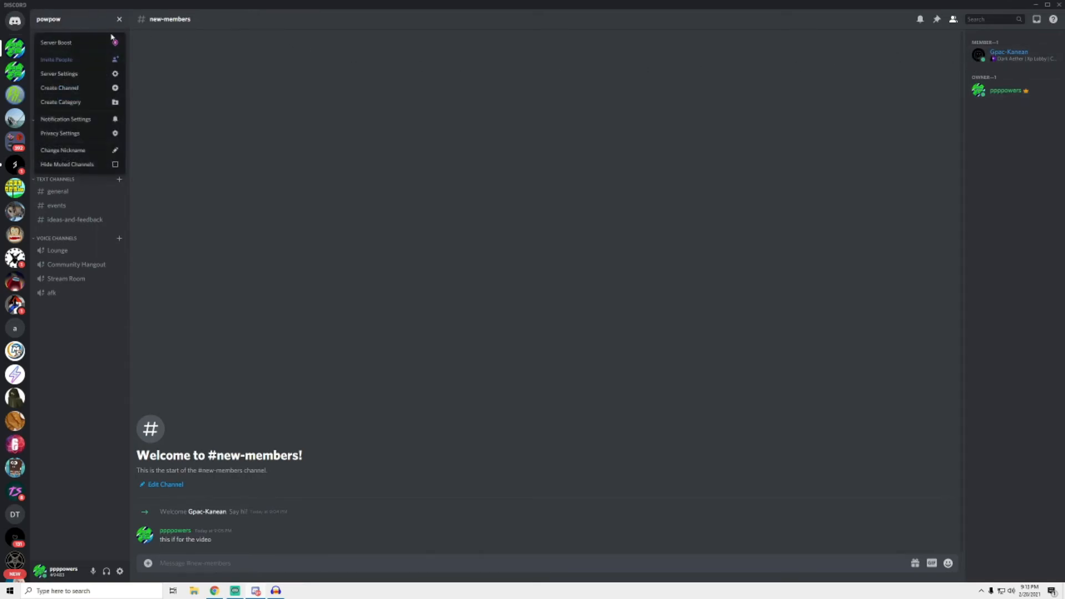
pyautogui.click(84, 75)
pyautogui.click(336, 64)
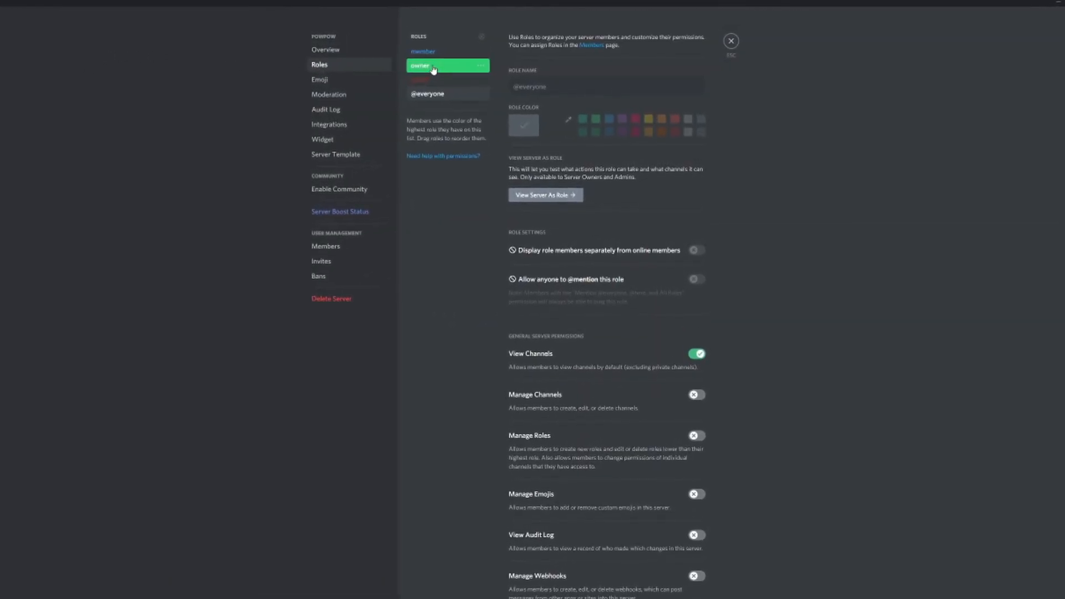
pyautogui.moveTo(434, 69); pyautogui.dragTo(415, 46)
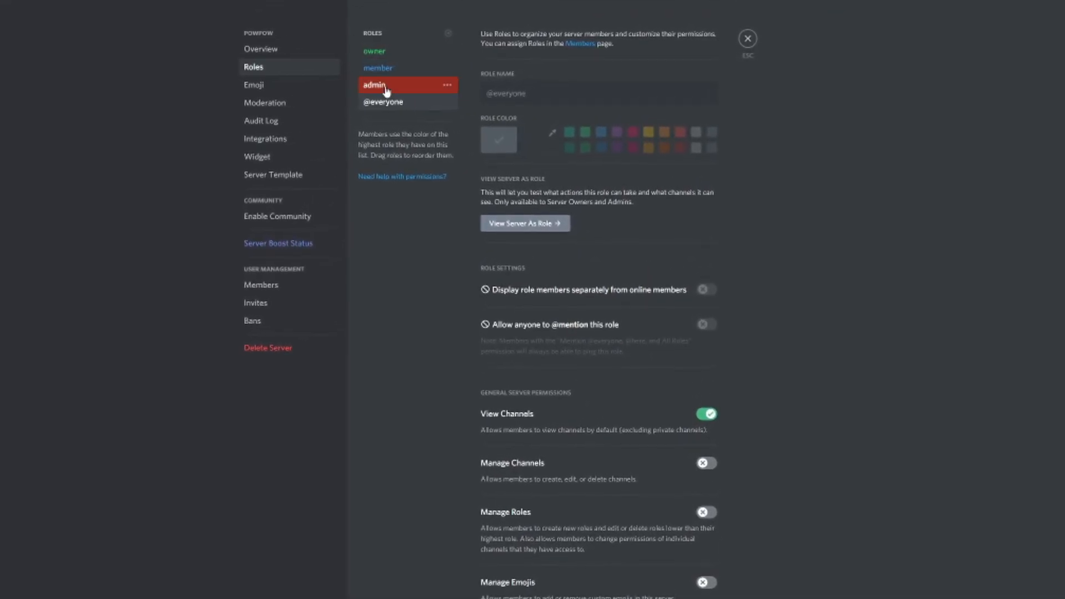
pyautogui.moveTo(385, 88); pyautogui.dragTo(389, 74)
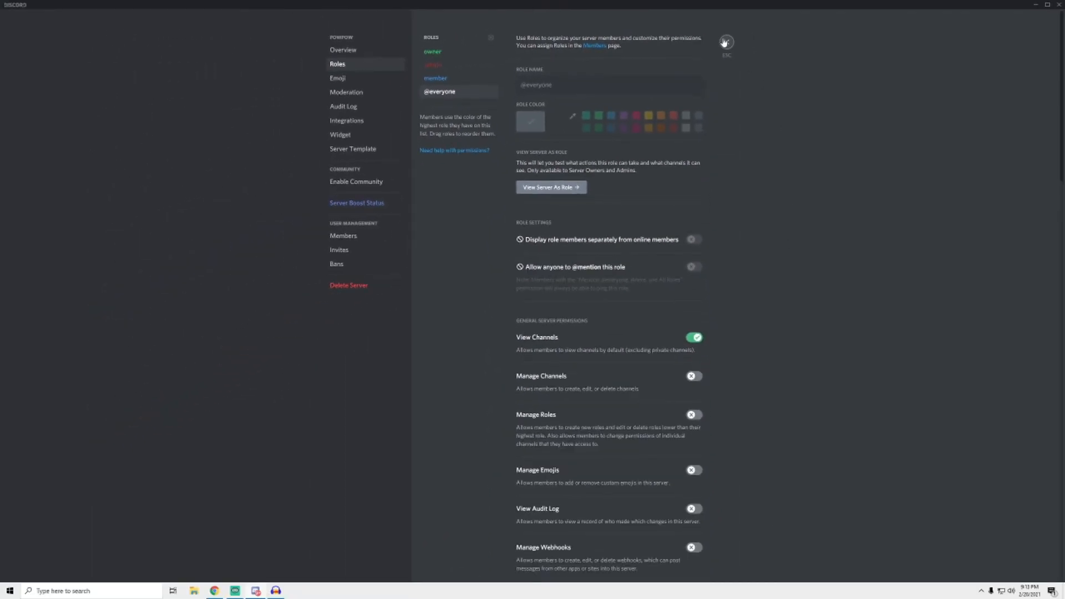
pyautogui.click(735, 40)
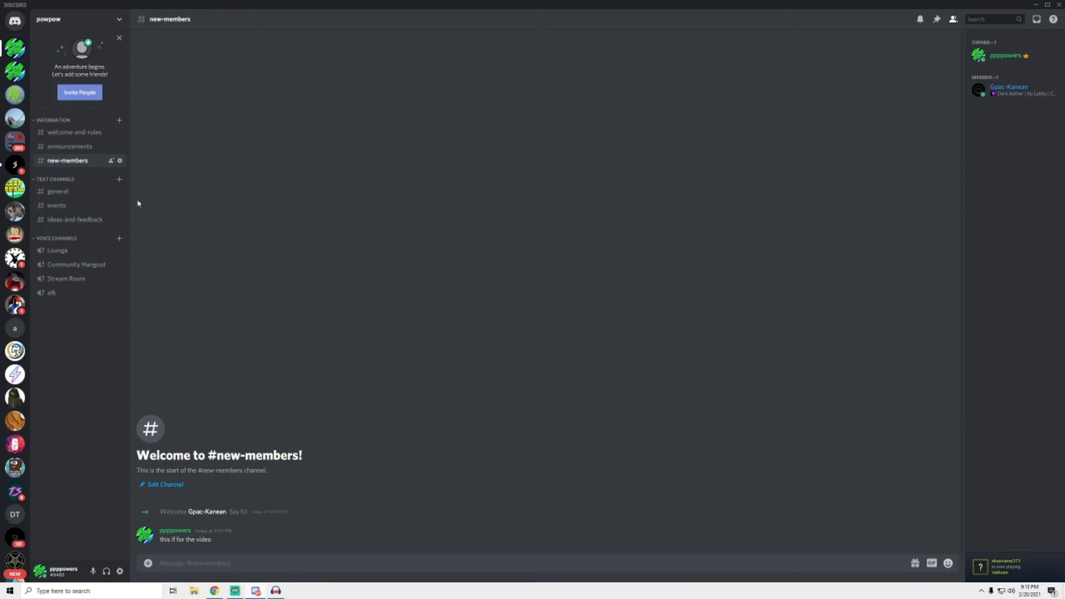
# Create a private voice channel named private under Voice Channels, giving access to the admin role.
pyautogui.click(119, 242)
pyautogui.click(481, 280)
pyautogui.click(486, 312)
pyautogui.write('private')
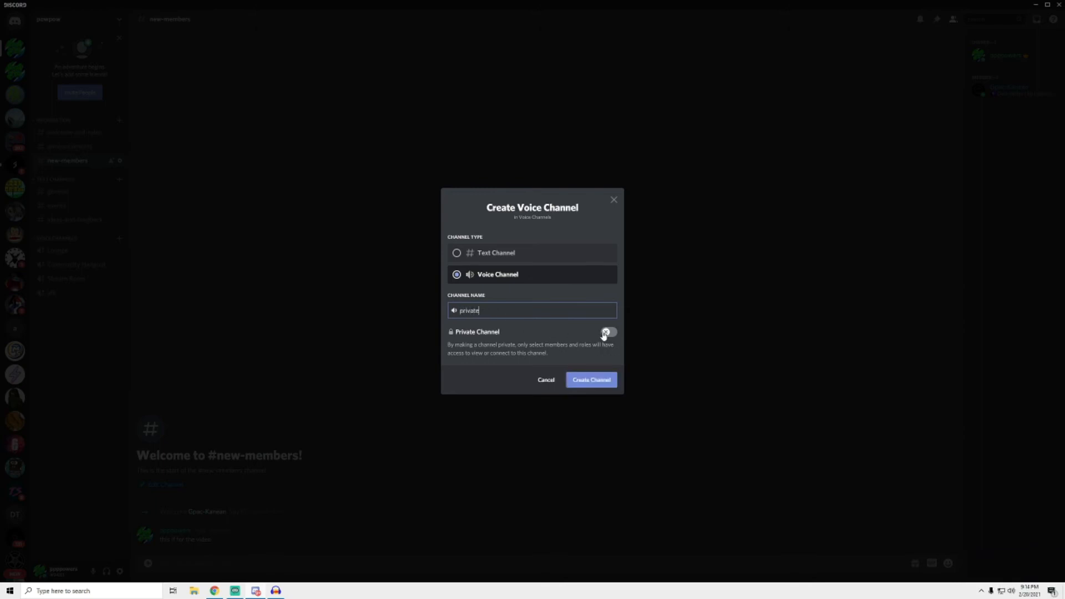
pyautogui.click(605, 332)
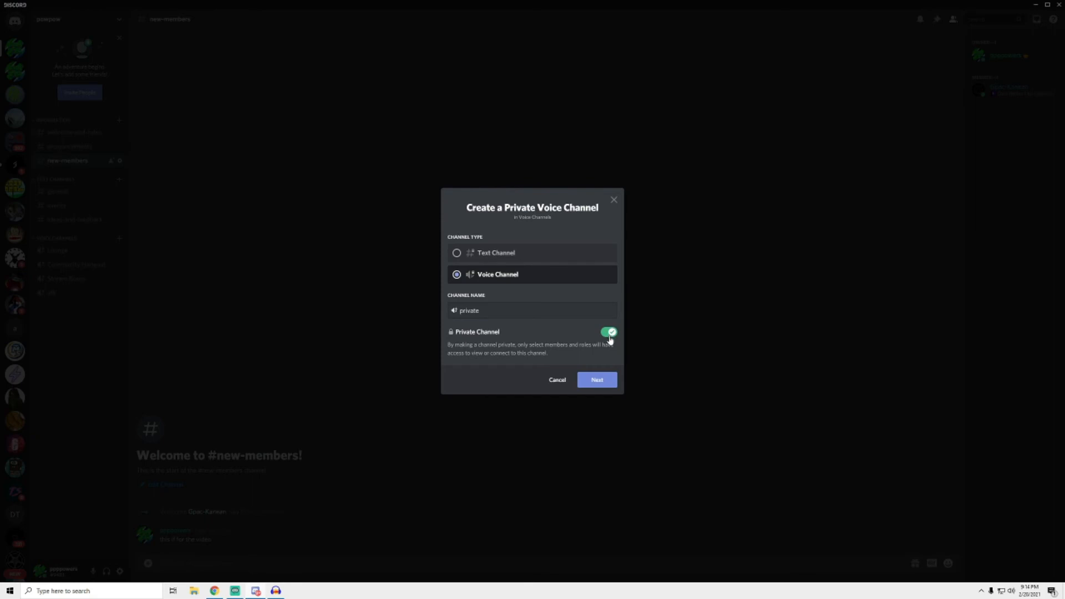
pyautogui.click(601, 384)
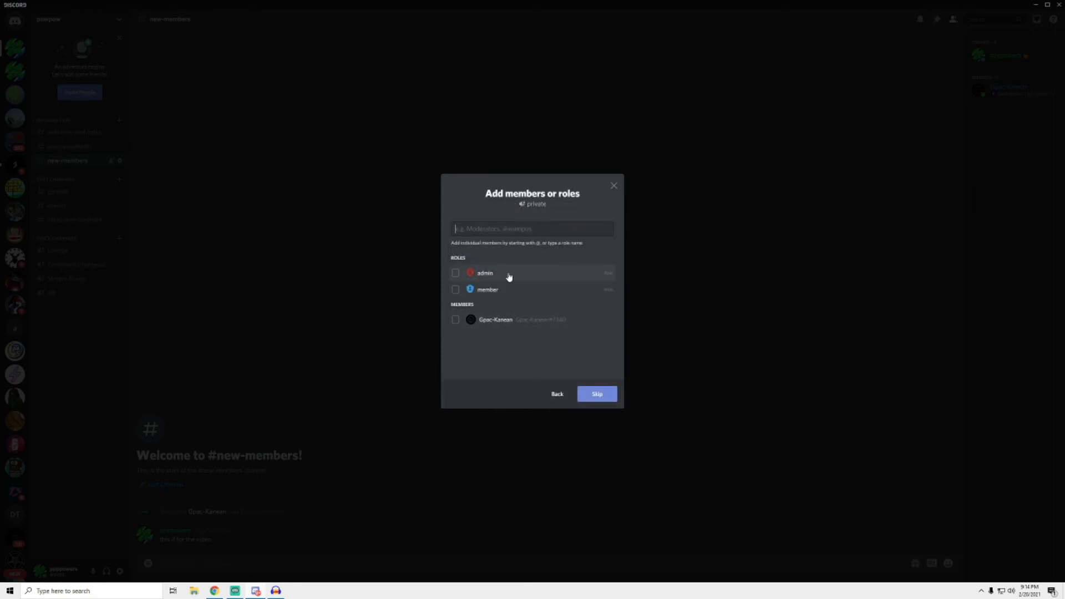
pyautogui.click(456, 275)
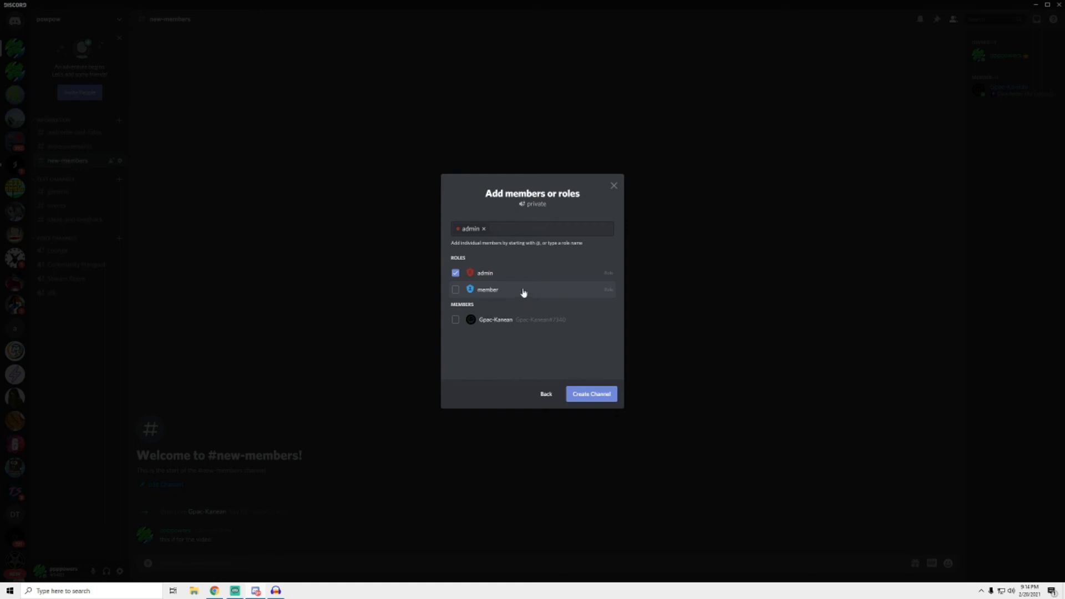
pyautogui.click(602, 398)
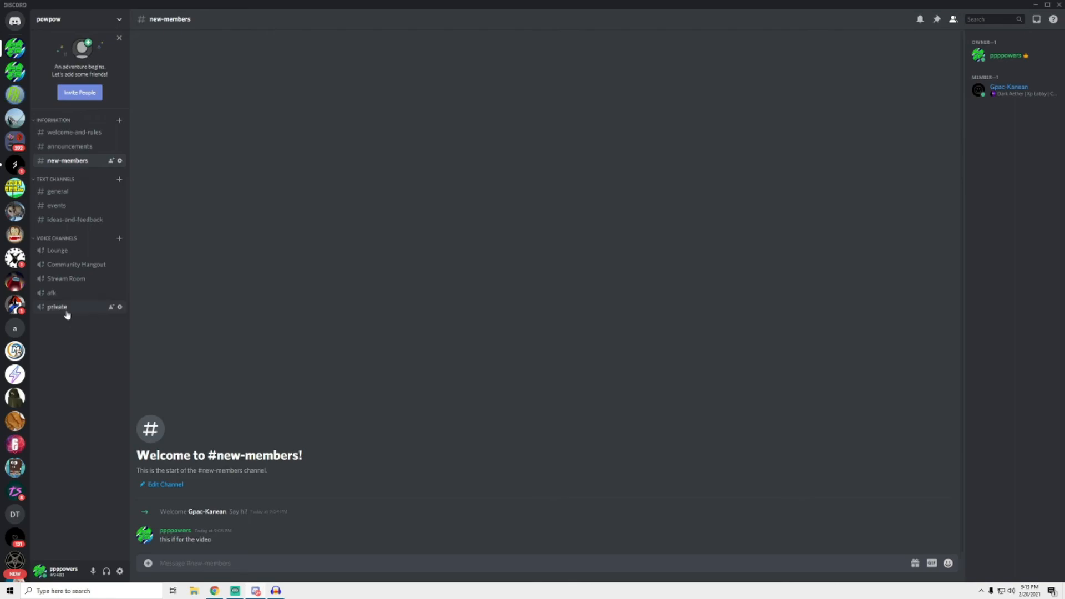
pyautogui.click(119, 308)
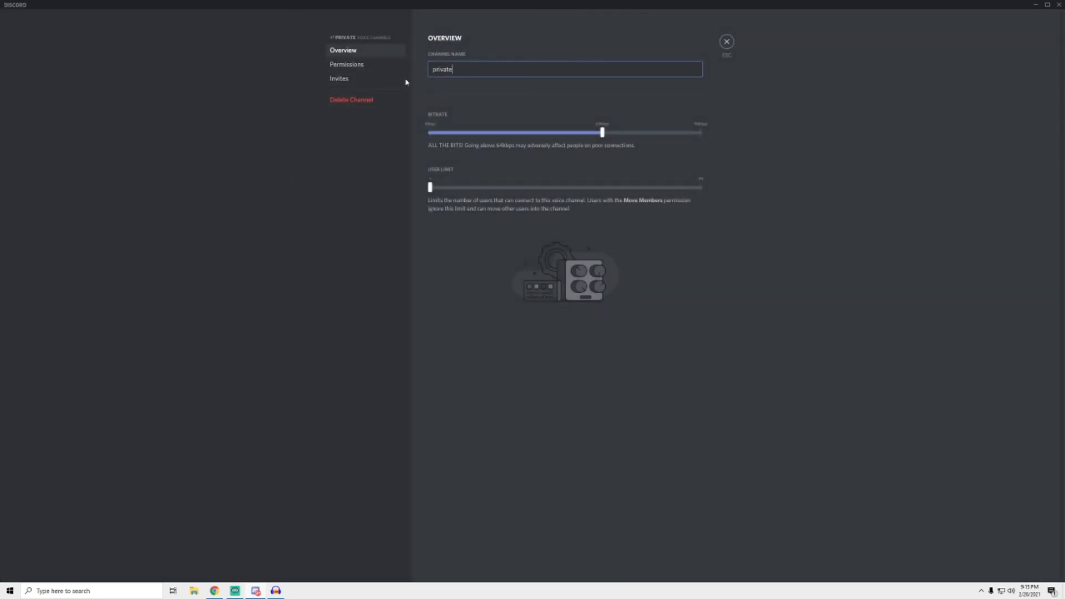
pyautogui.click(376, 71)
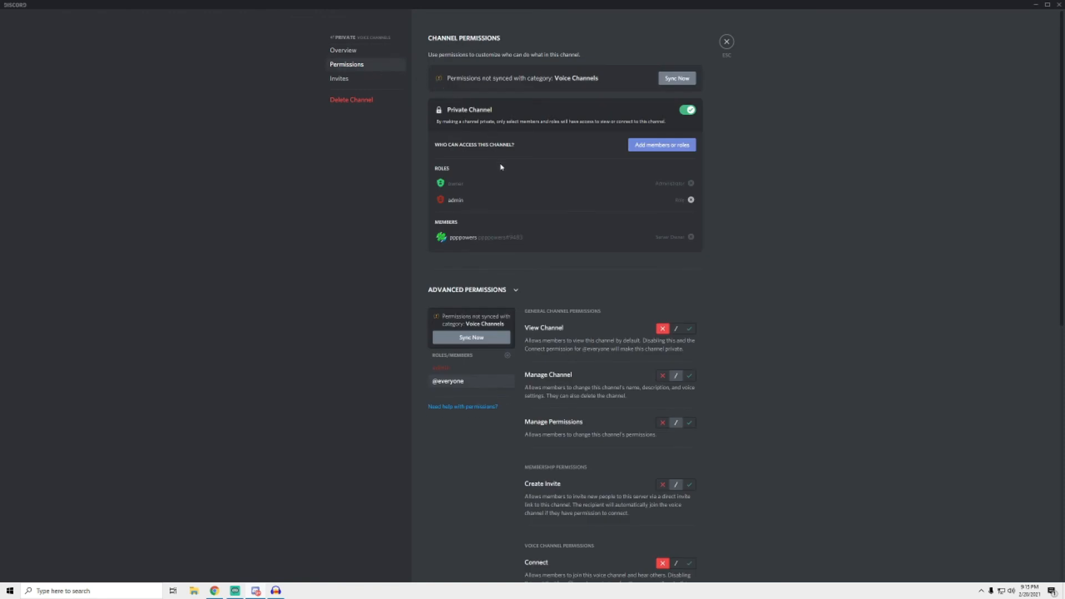
pyautogui.scroll(-3, 593, 274)
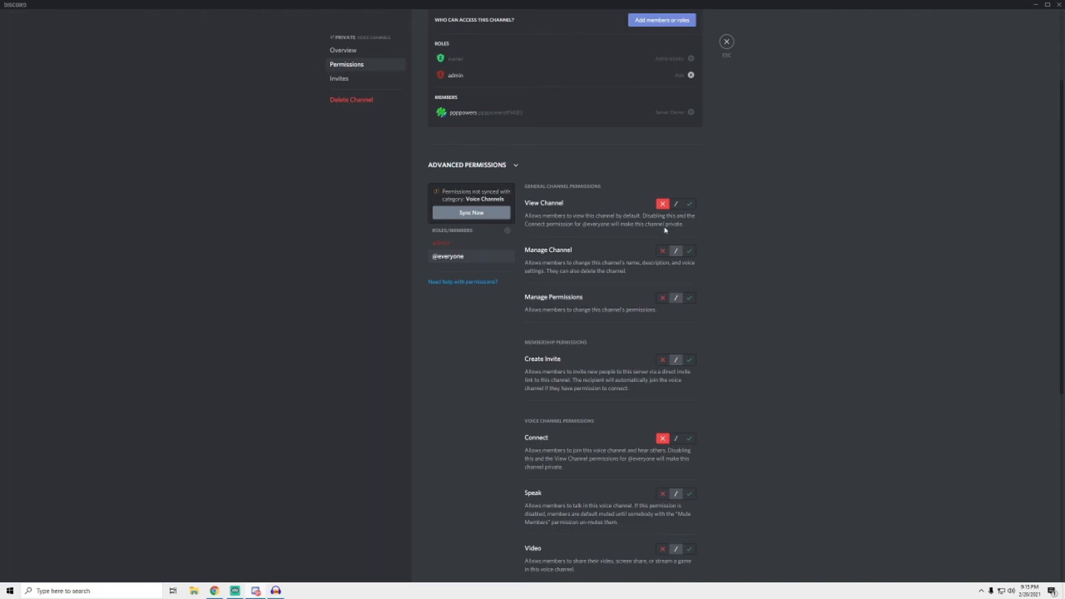
pyautogui.scroll(-2, 621, 333)
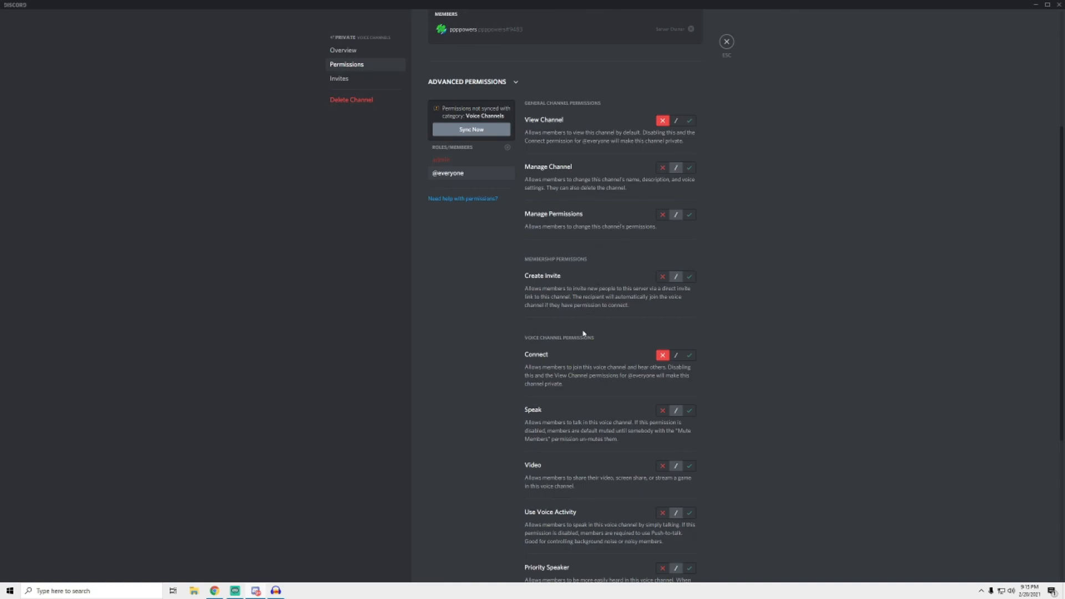
pyautogui.scroll(4, 541, 322)
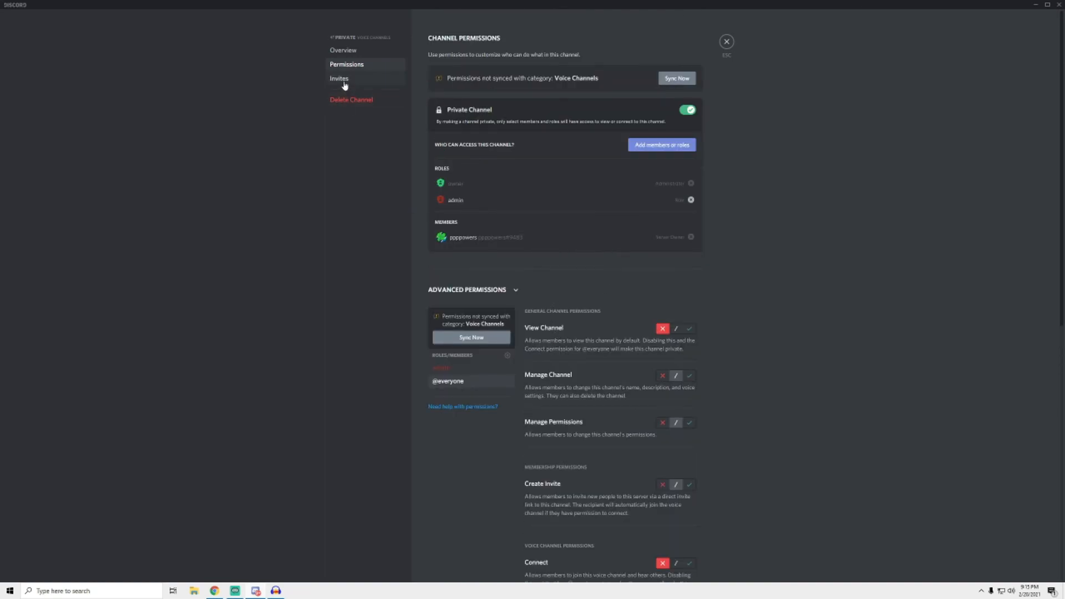
pyautogui.click(727, 42)
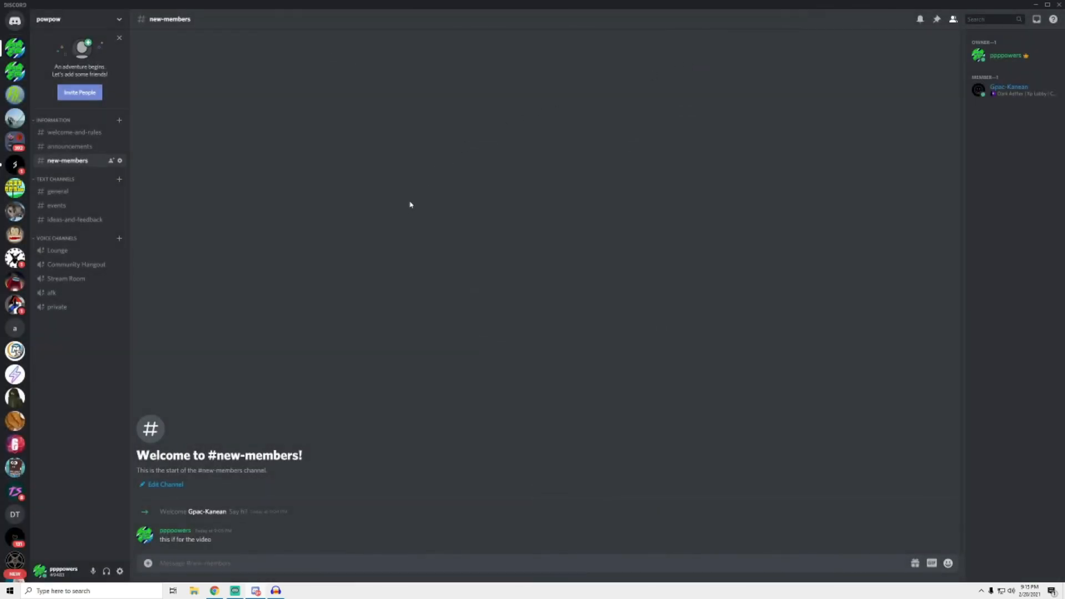